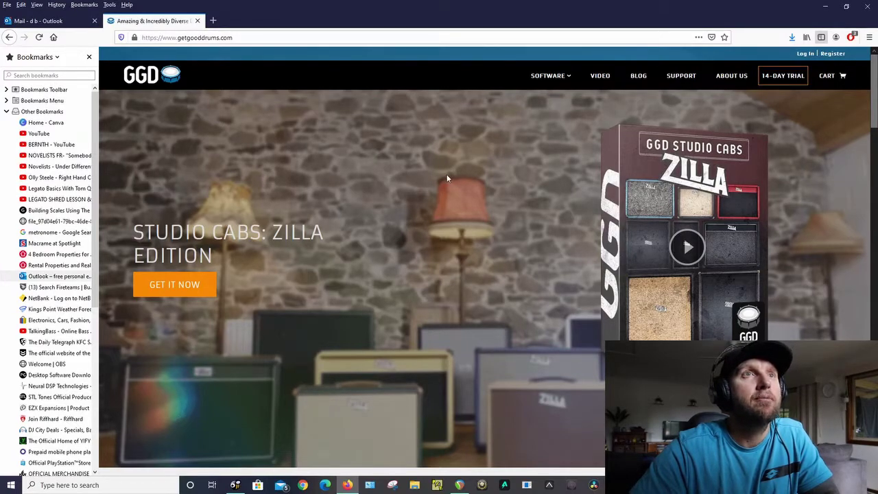
Step: Go to the MIDI Groove Packs page from the Software menu and scroll to JP Bouvet Grooves
mouse_move(555, 75)
click(561, 133)
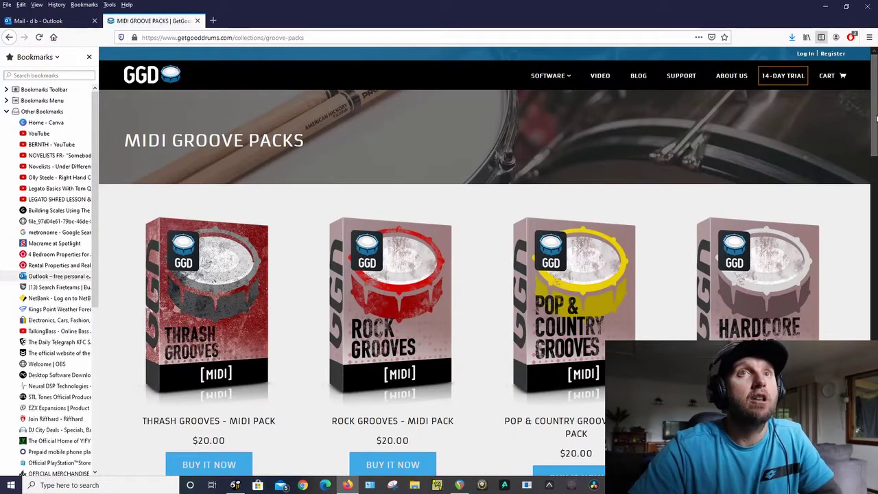
scroll(875, 109, down, 1)
scroll(876, 106, up, 1)
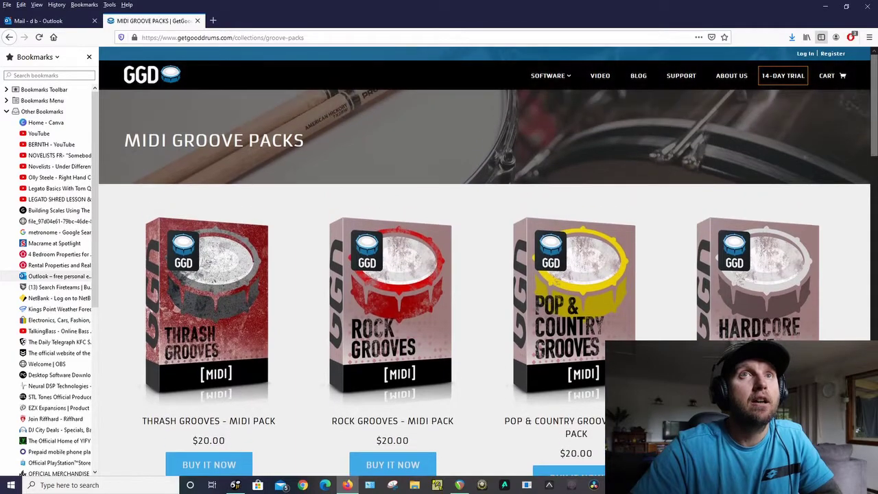
drag(875, 106, 875, 199)
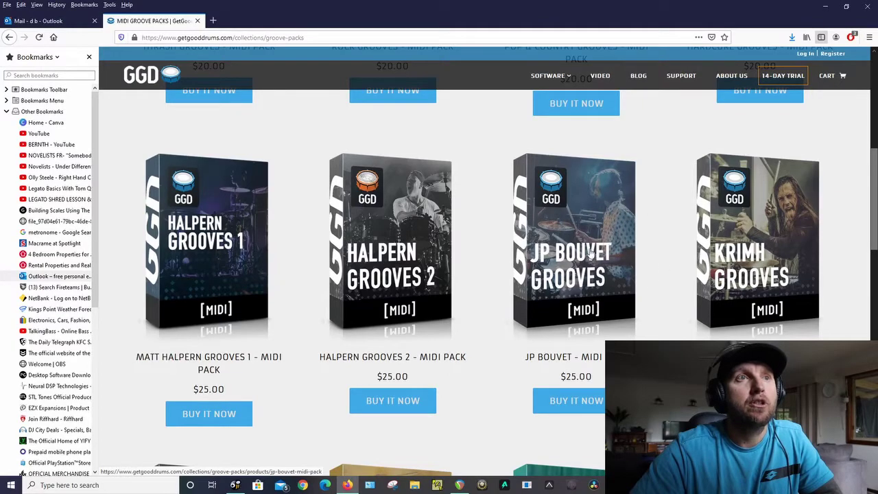
Step: Open the JP Bouvet Grooves product page and add the MIDI pack to the cart
click(572, 406)
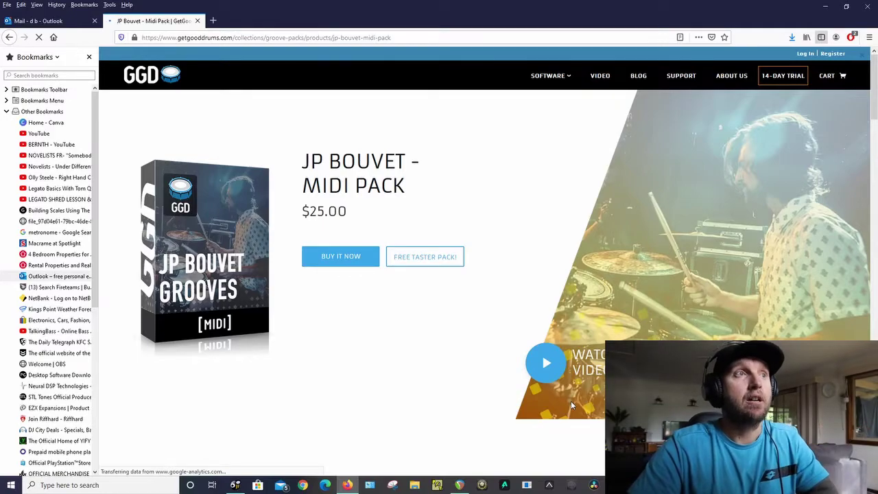
click(345, 257)
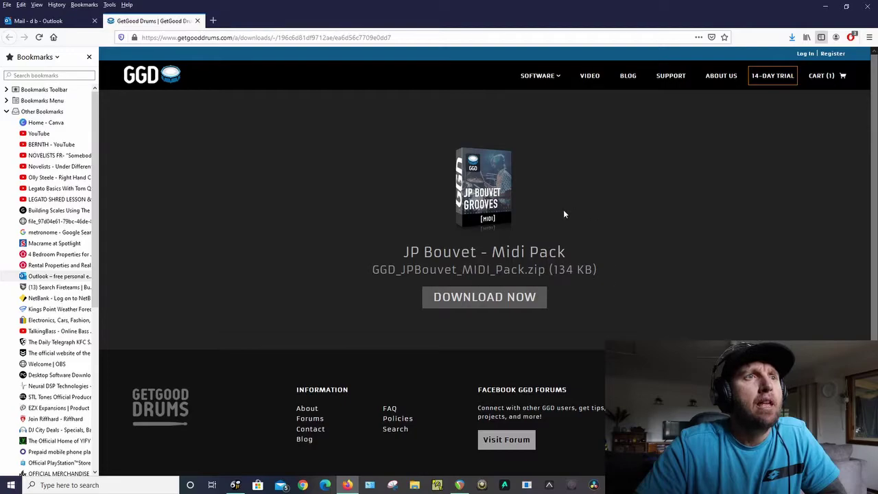
Step: Download GGD_JPBouvet_MIDI_Pack.zip with 'Open with WinZip' and allow it past the security warning
click(504, 300)
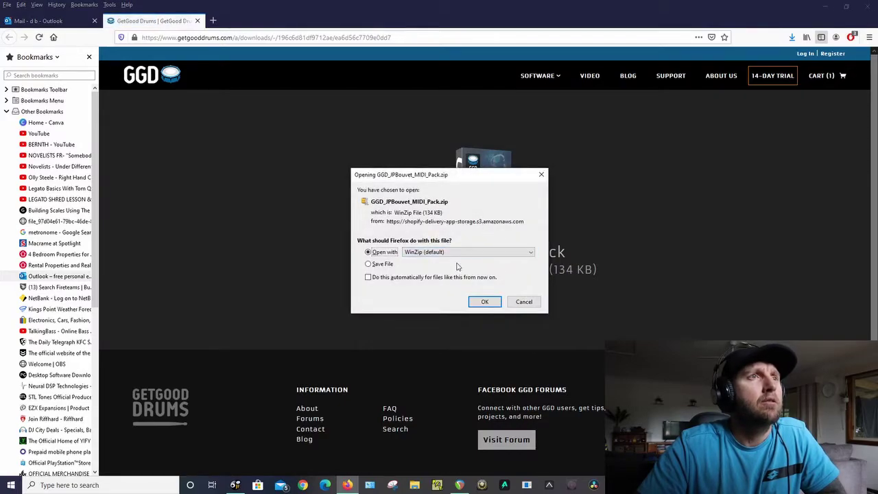
click(484, 302)
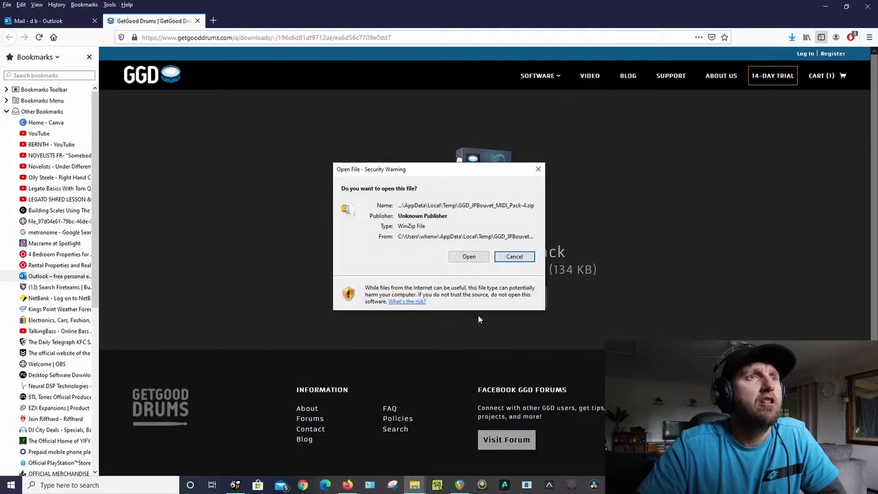
click(469, 257)
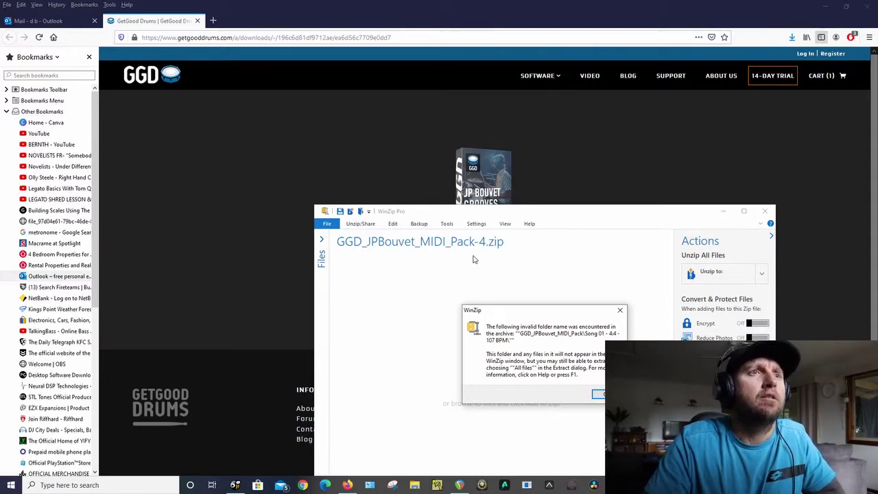
Step: Dismiss every WinZip invalid folder-name and filename warning until the archive contents appear
click(599, 395)
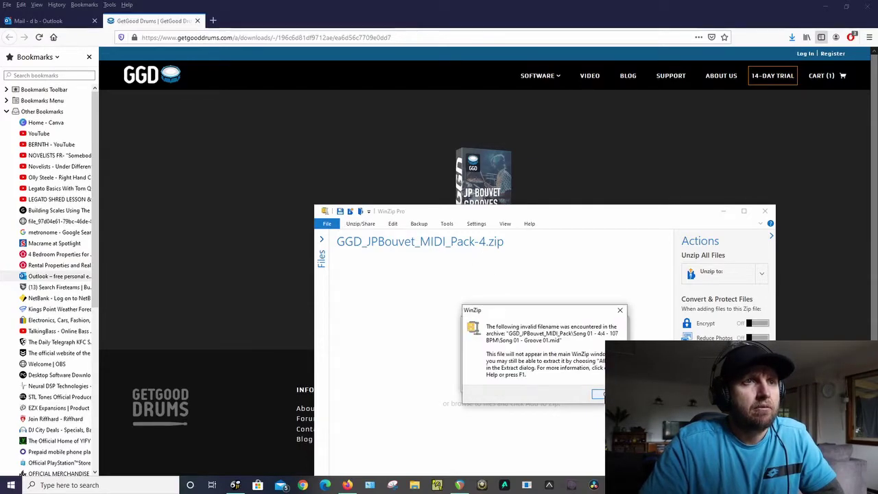
click(599, 395)
click(599, 395)
click(599, 394)
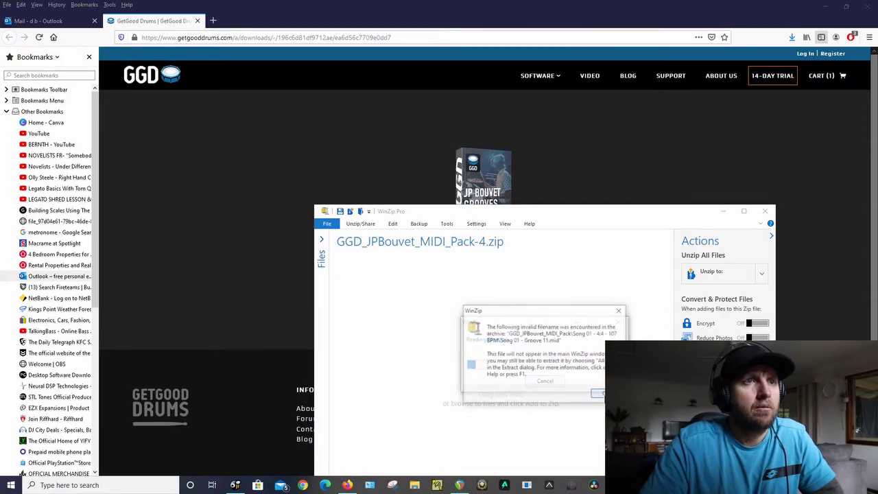
click(599, 394)
click(599, 395)
click(599, 395)
click(599, 395)
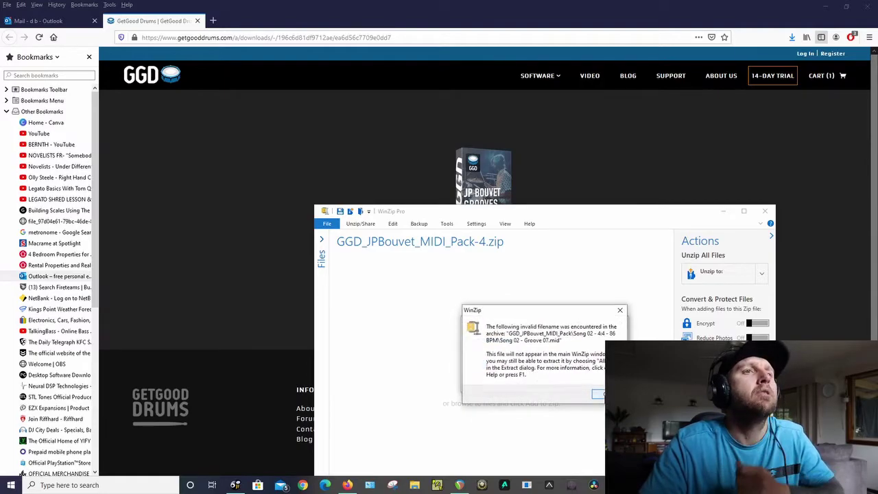
click(600, 395)
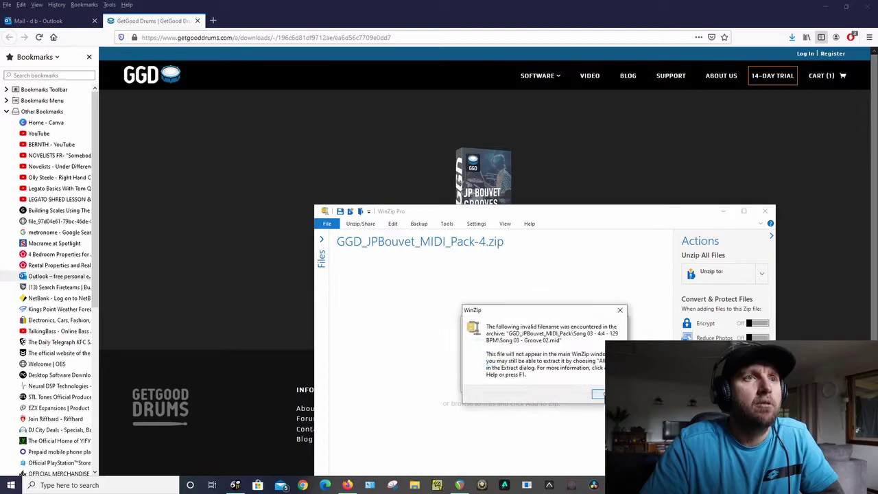
click(599, 395)
click(599, 394)
click(599, 395)
click(599, 395)
click(599, 395)
click(599, 395)
click(599, 395)
click(599, 395)
click(600, 395)
click(599, 394)
click(599, 394)
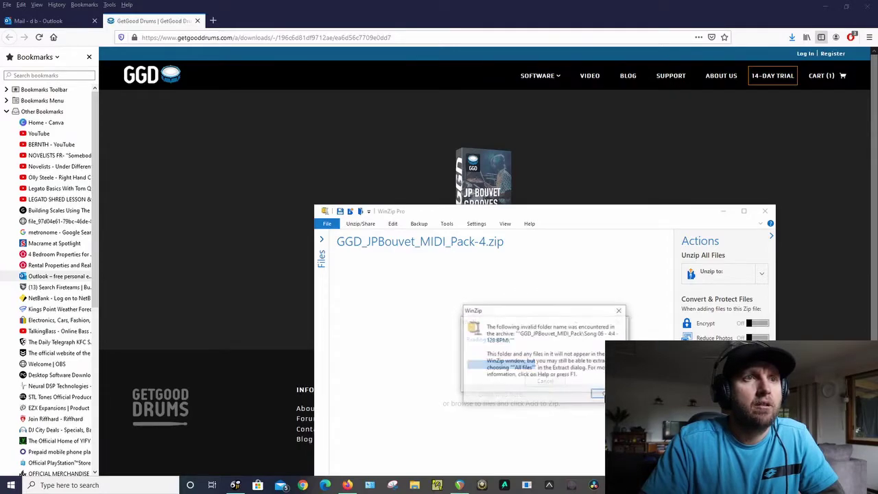
click(599, 395)
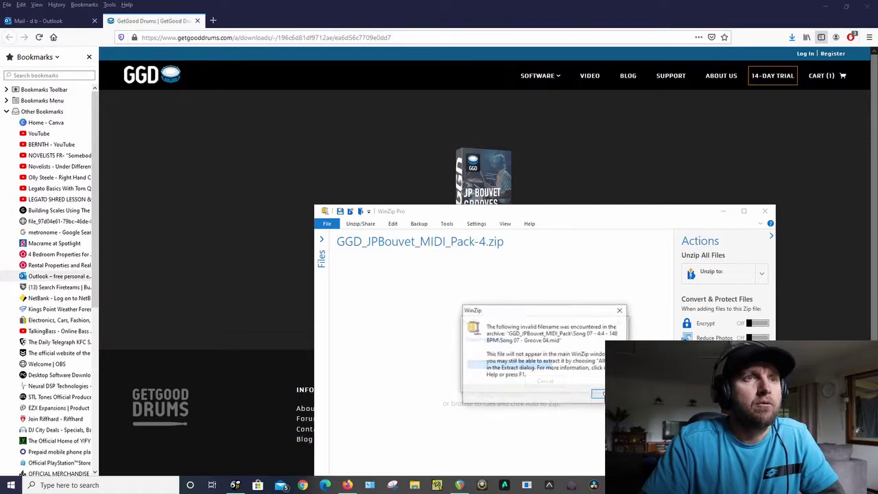
key(Return)
key(Return)
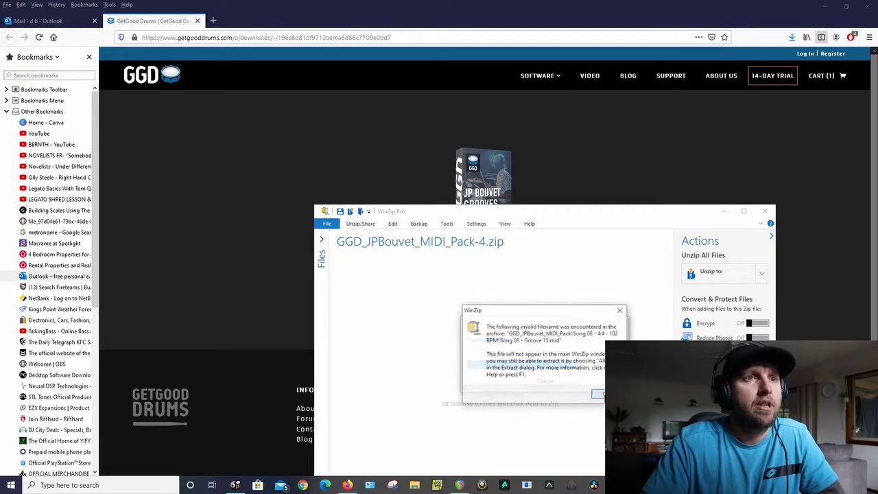
key(Return)
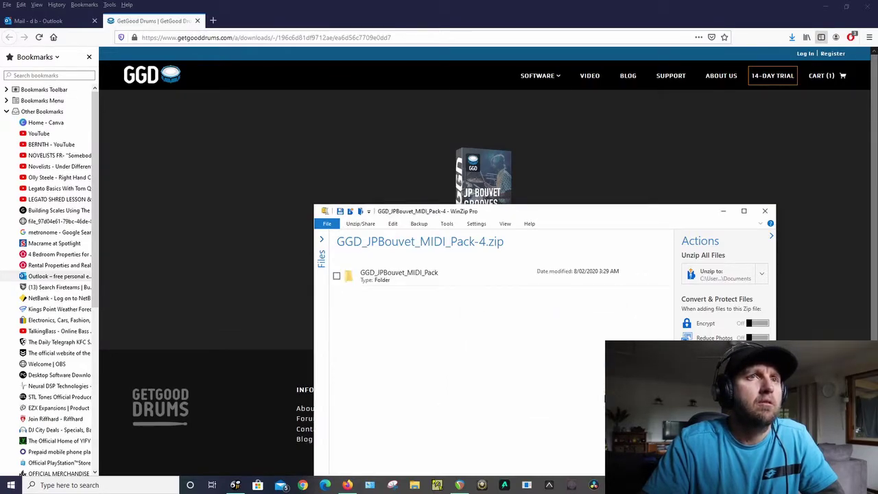
Step: Tick the GGD_JPBouvet_MIDI_Pack folder and unzip it to Documents
click(337, 278)
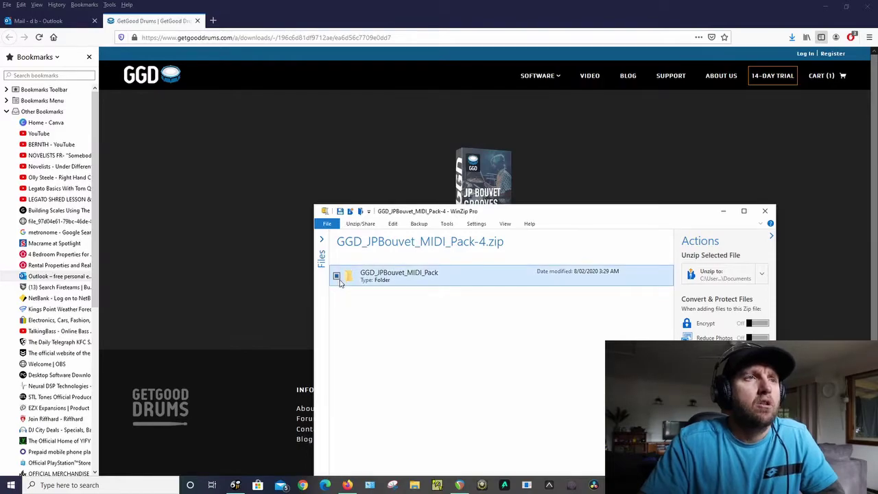
click(710, 275)
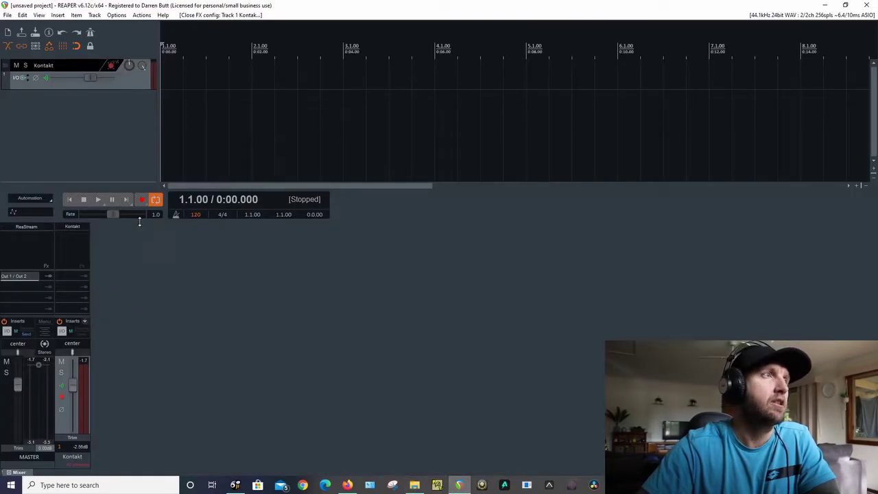
Step: Open the track's Kontakt window in full Player view and list GGD - P4 Kit.nki in the library
click(74, 227)
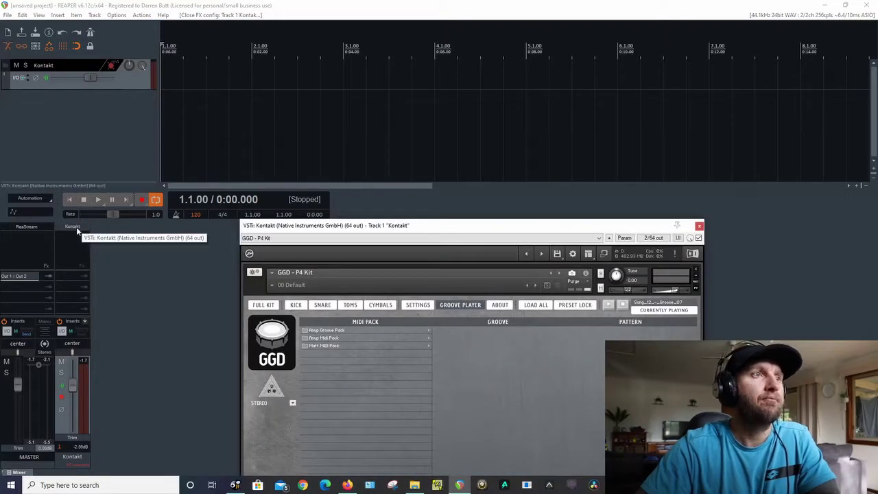
drag(458, 225, 507, 98)
click(654, 123)
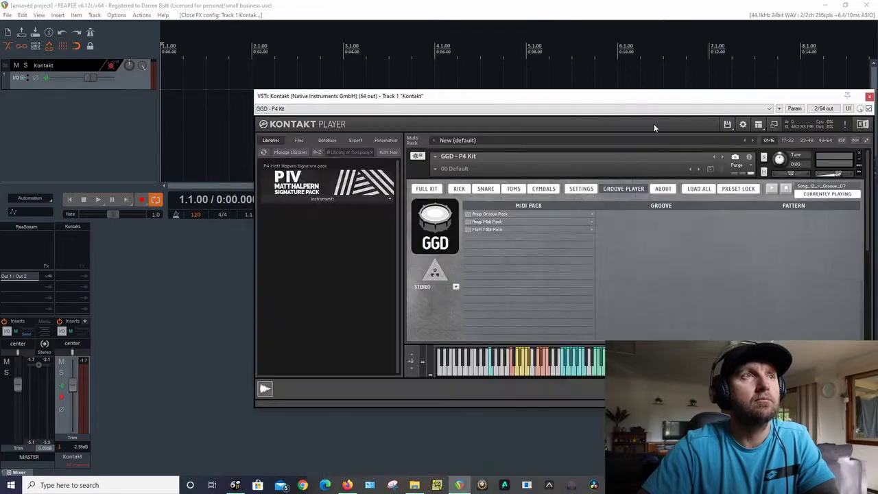
click(326, 198)
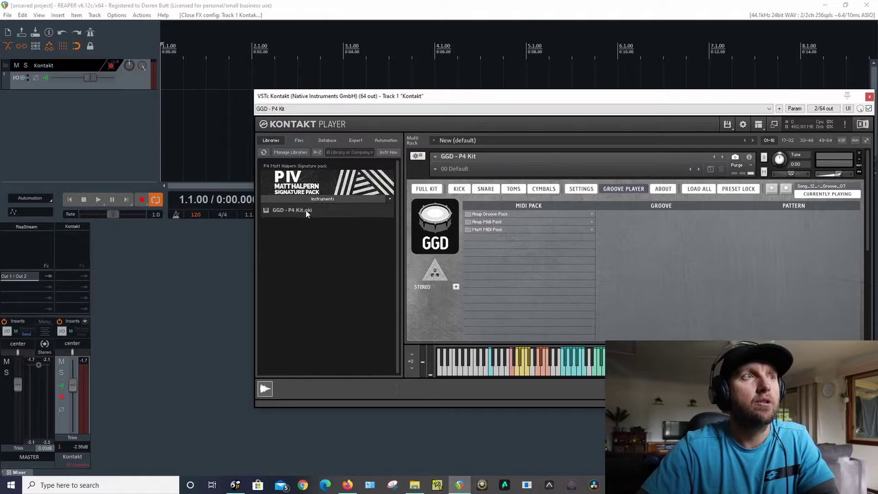
Step: Open the folder containing GGD - P4 Kit.nki in File Explorer
right_click(306, 214)
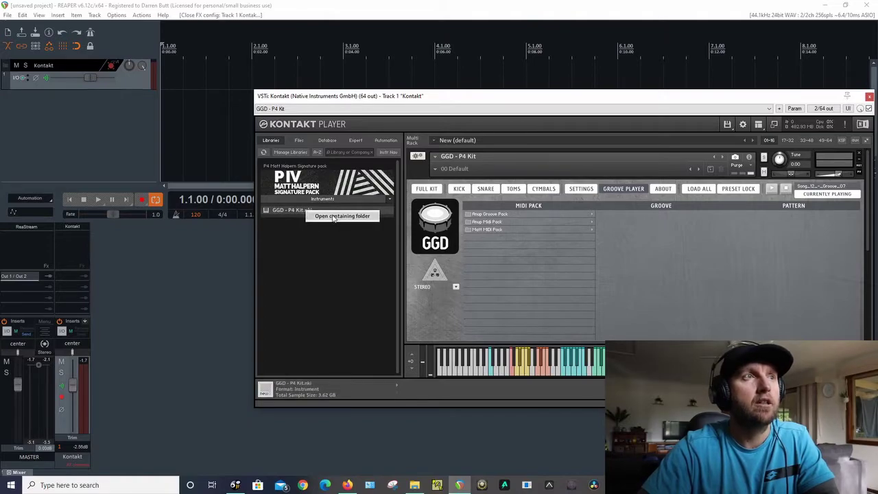
click(334, 217)
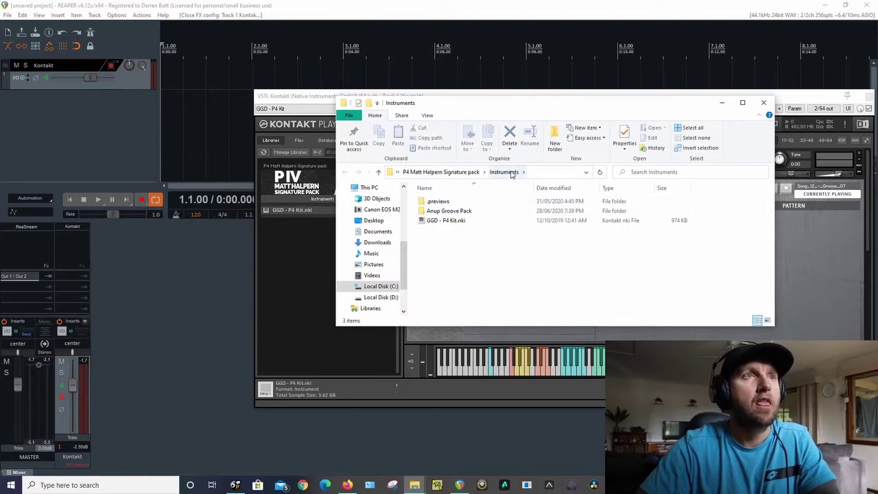
click(393, 174)
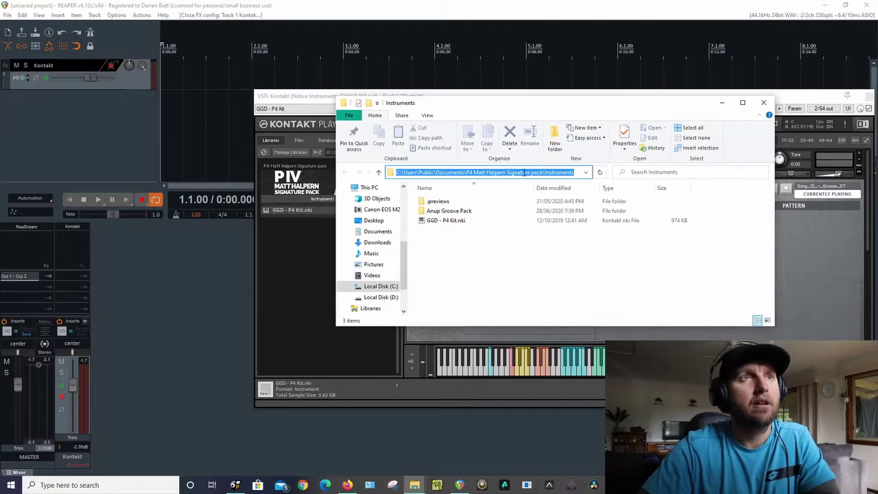
Step: Browse C: > Users > Public > Public Documents > P4 pack > MIDIFiles
click(384, 286)
click(450, 259)
double_click(451, 259)
double_click(445, 202)
double_click(444, 201)
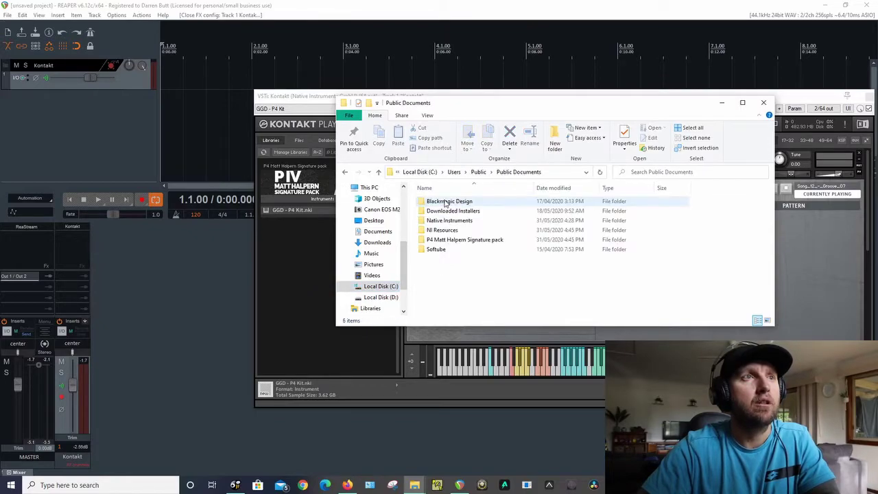
double_click(472, 241)
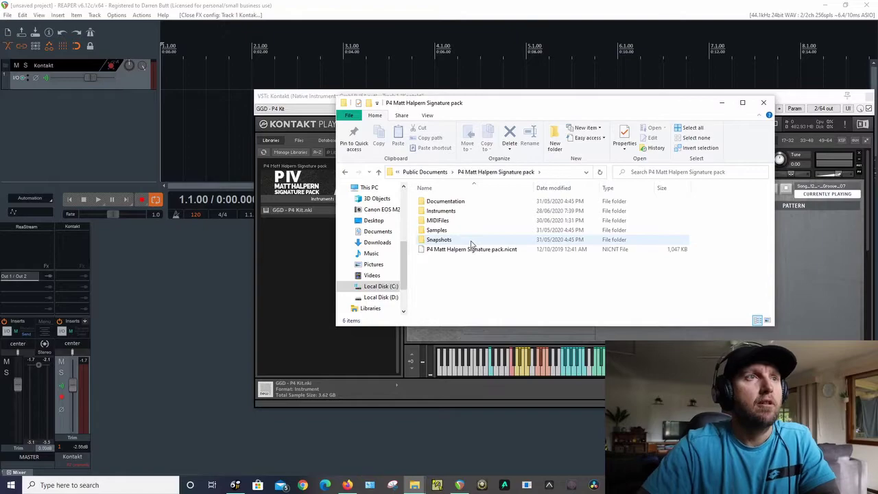
double_click(442, 221)
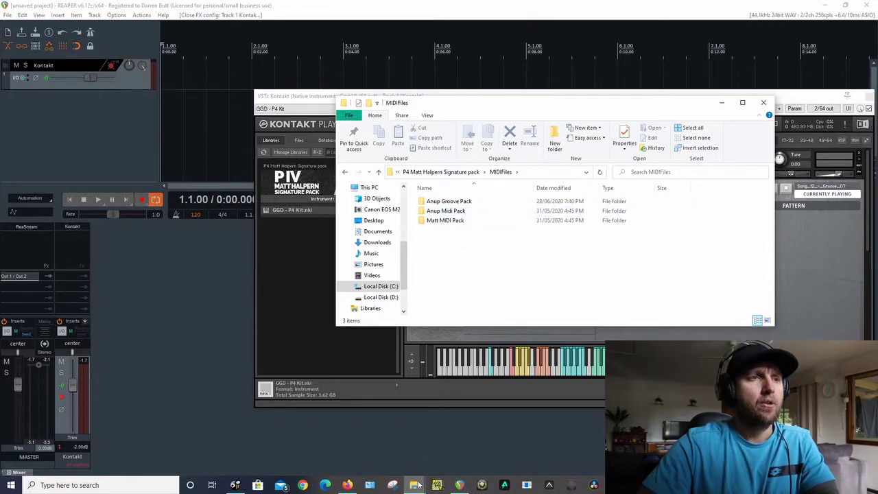
Step: Arrange the Documents and MIDIFiles Explorer windows side by side
mouse_move(419, 486)
click(385, 454)
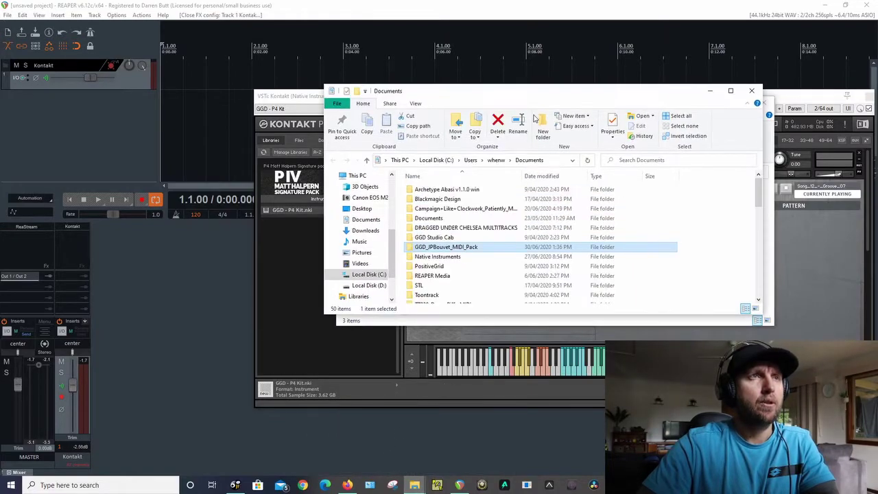
drag(537, 95, 237, 218)
drag(557, 107, 591, 63)
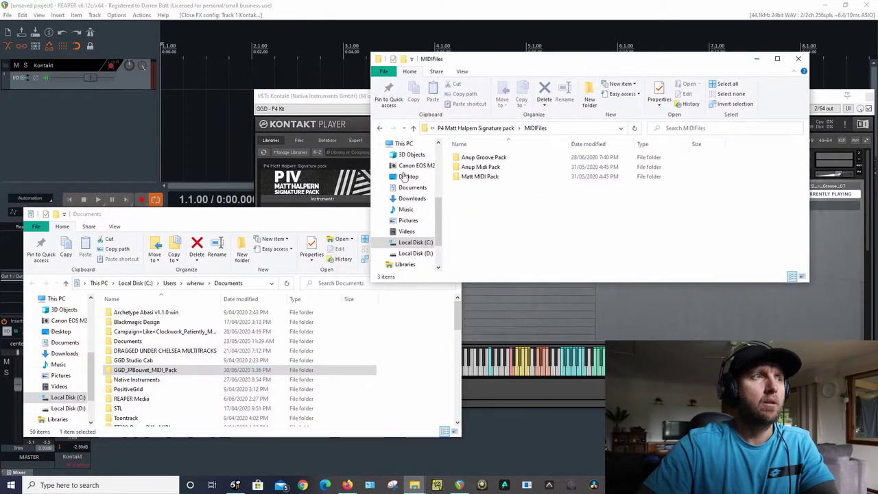
Step: Copy GGD_JPBouvet_MIDI_Pack into MIDIFiles, then close both Explorer windows
right_click(141, 372)
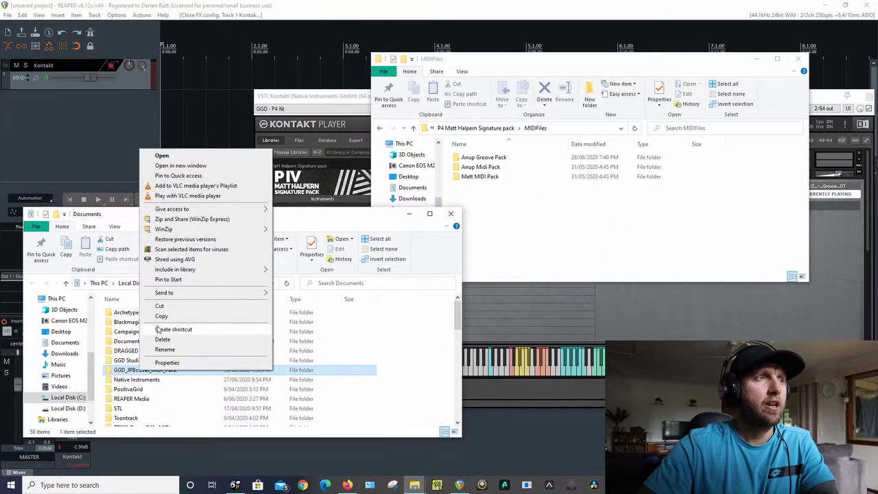
click(160, 316)
click(469, 195)
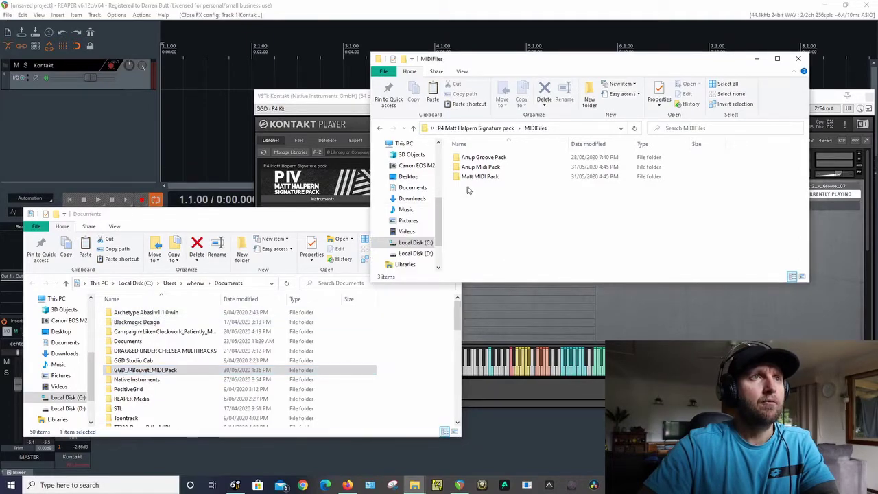
right_click(467, 186)
click(490, 248)
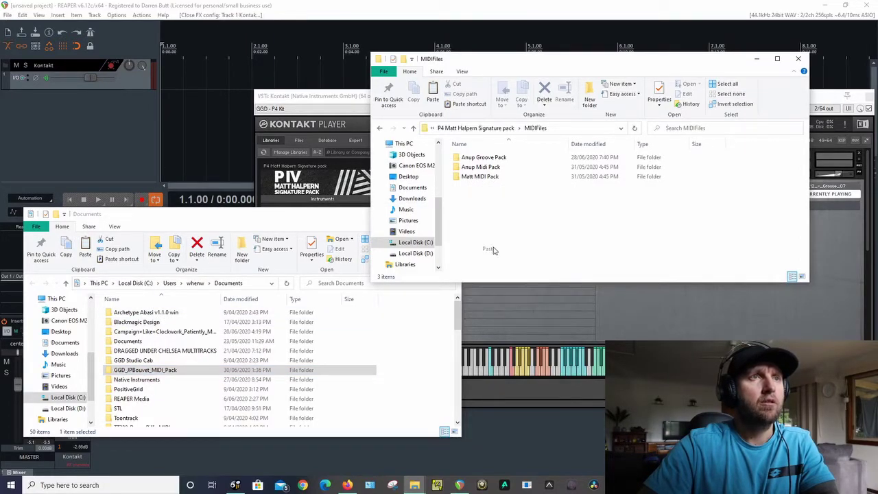
click(799, 59)
click(452, 214)
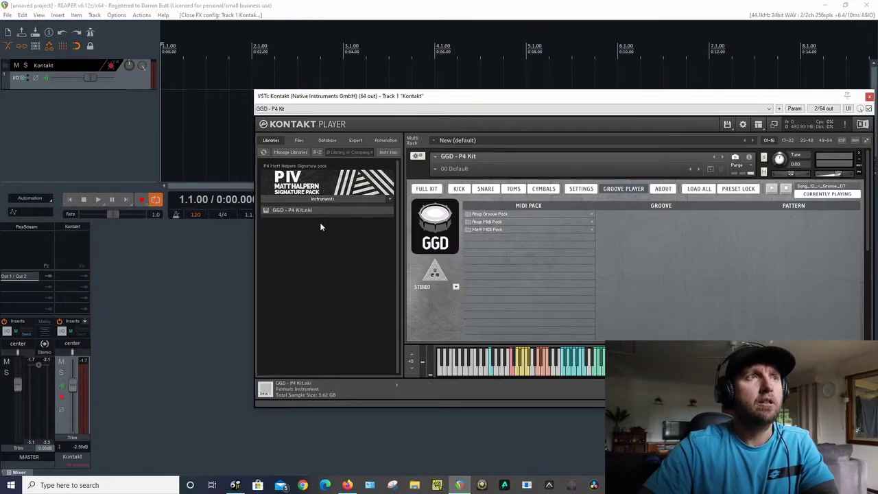
Step: Close and reopen the Kontakt FX window, then play and stop a JP Bouvet groove pattern
click(869, 98)
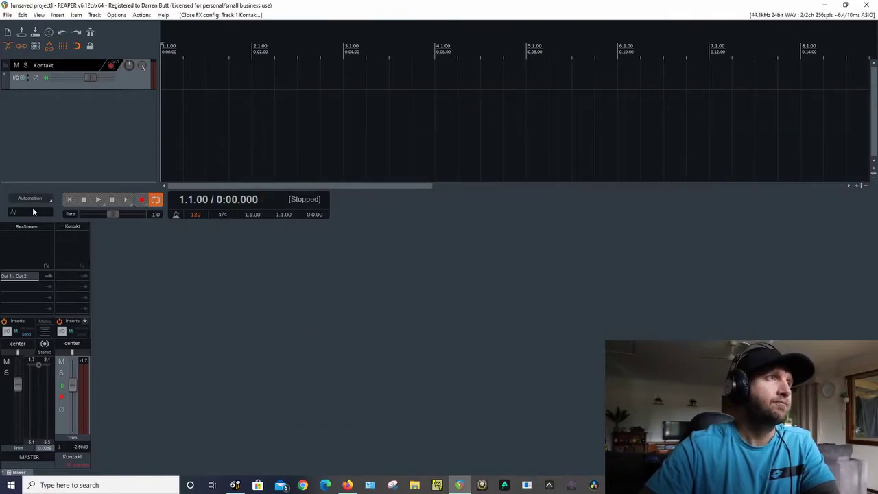
click(77, 226)
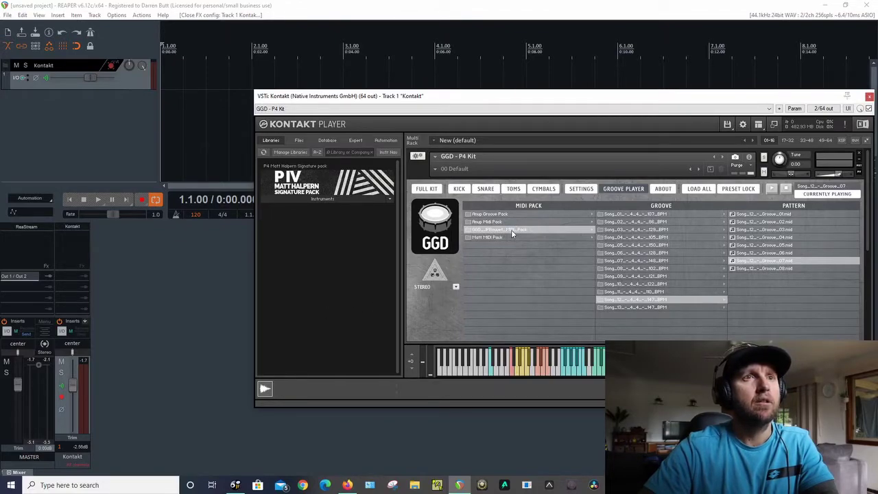
click(759, 265)
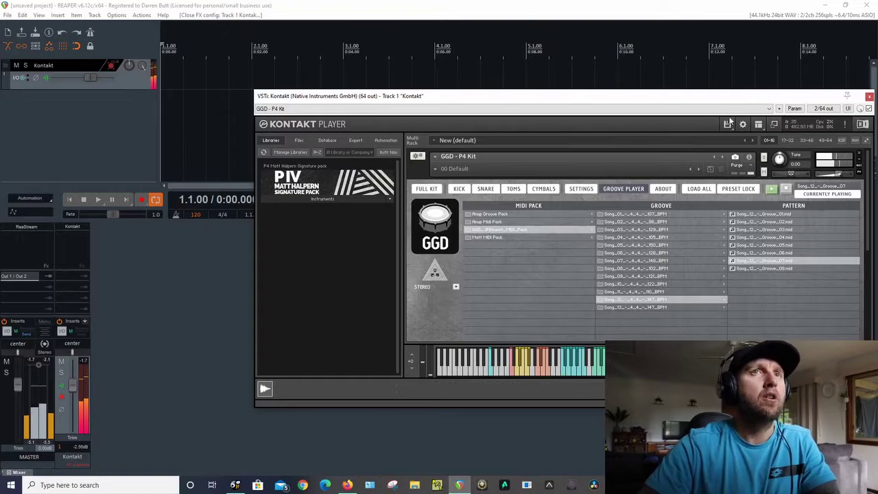
click(786, 189)
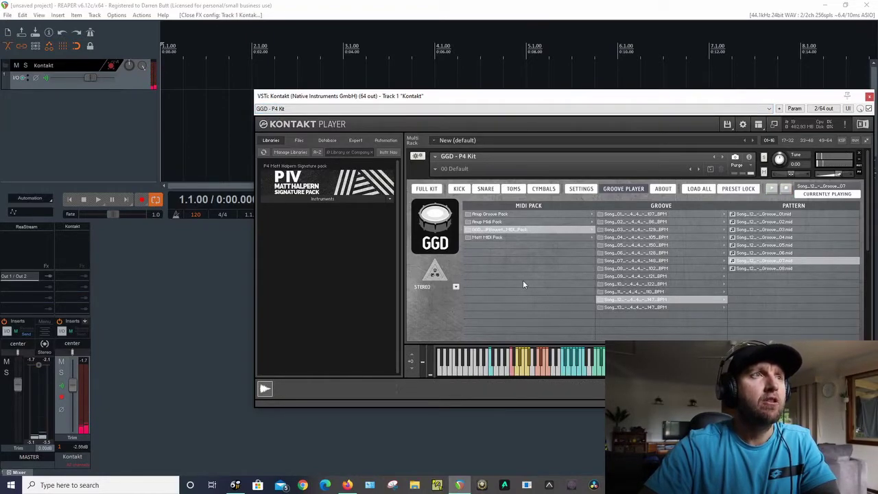
Step: Open a new File Explorer window and browse Local Disk (C:) > Users > user folder > Documents
click(415, 485)
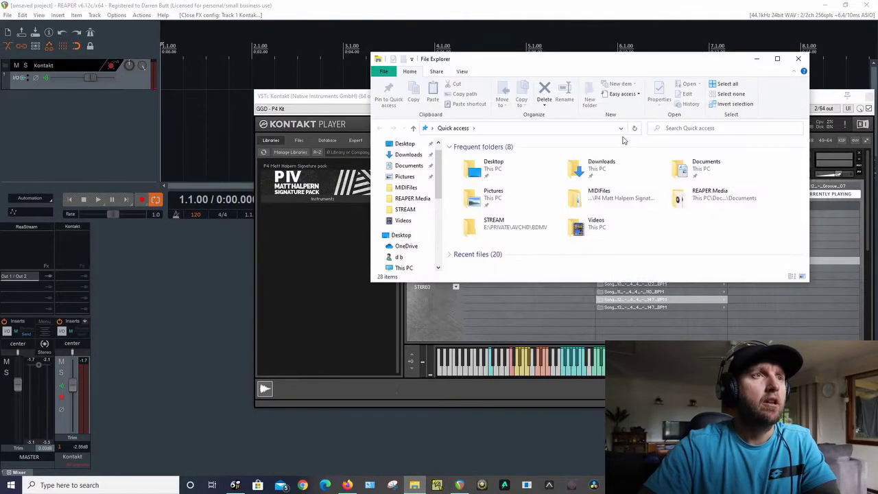
scroll(433, 181, down, 2)
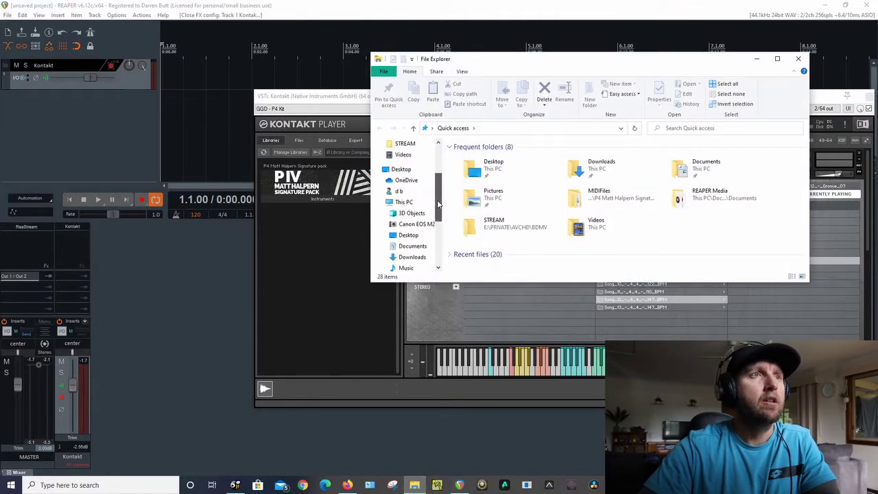
scroll(441, 169, up, 3)
drag(442, 169, 441, 216)
click(415, 242)
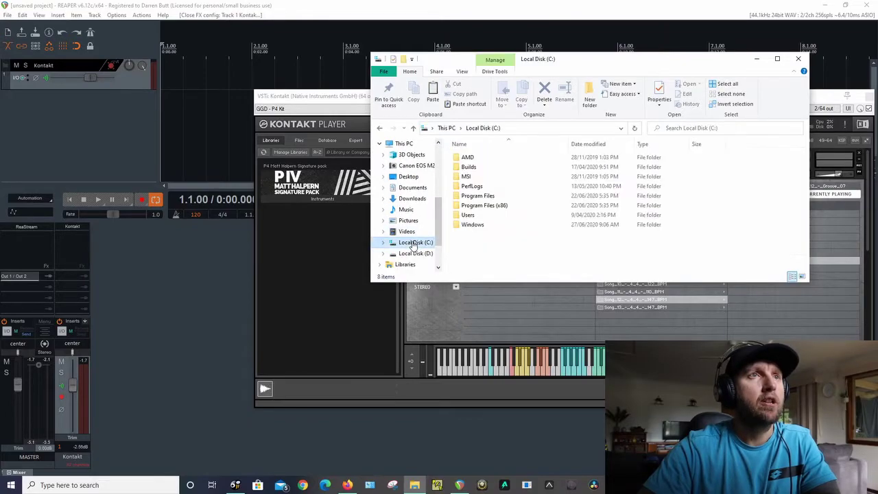
double_click(484, 218)
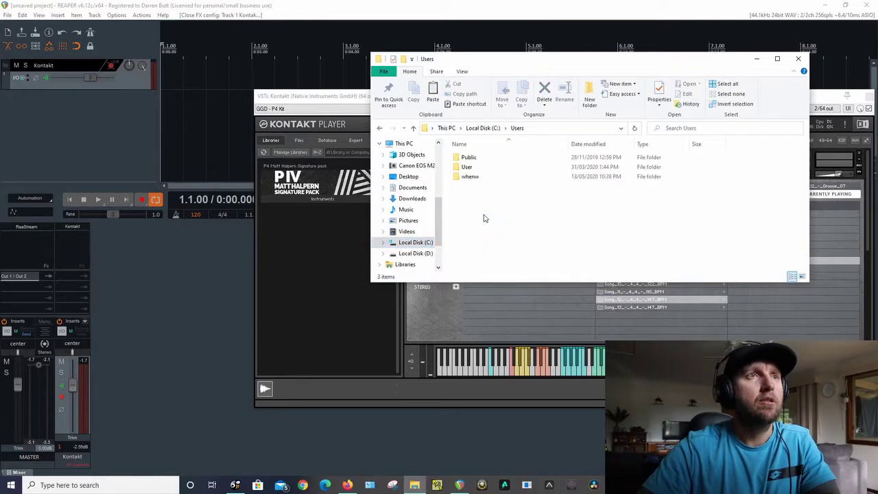
double_click(474, 176)
double_click(480, 207)
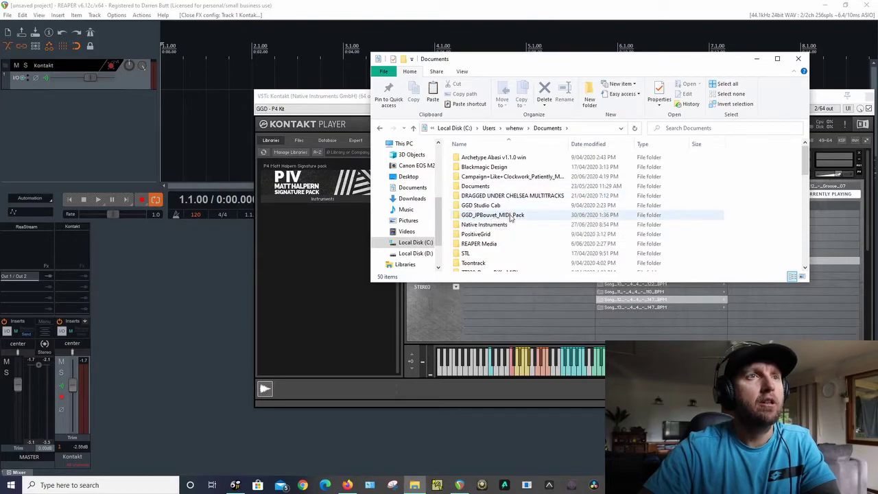
Step: From Kontakt's library, open the folder containing GGD - P4 Kit.nki in File Explorer
click(314, 197)
click(333, 199)
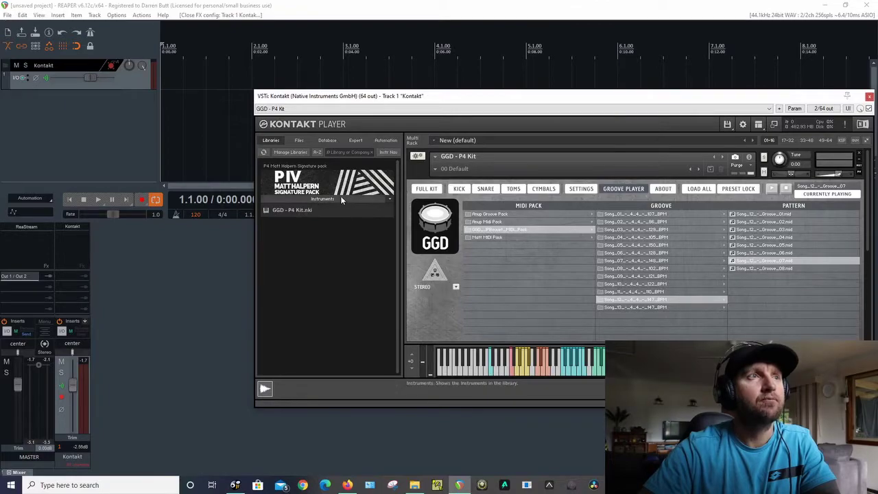
right_click(299, 210)
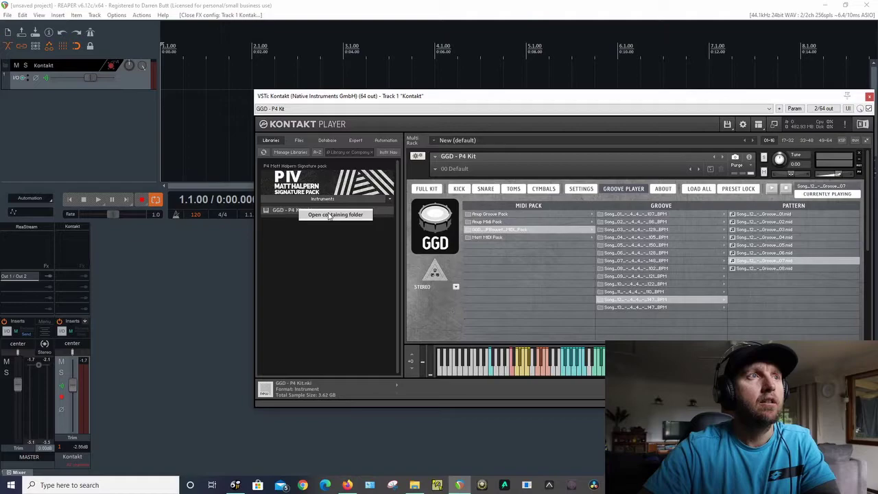
click(330, 215)
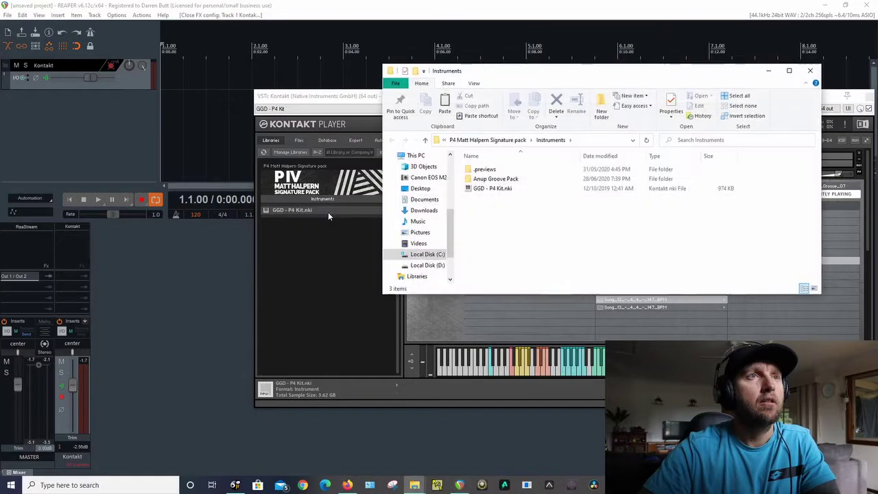
click(435, 142)
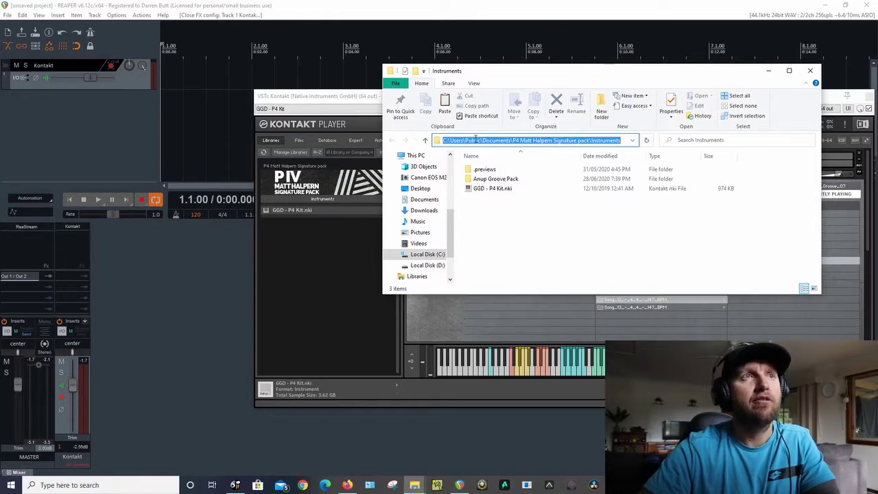
Step: Navigate C: > Users > Public > Public Documents > P4 Matt Halpern pack > MIDIFiles
click(427, 255)
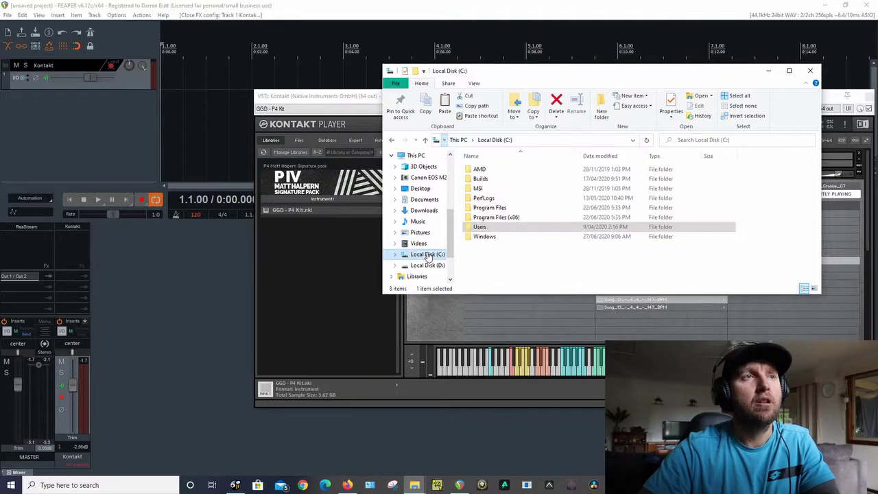
click(485, 228)
double_click(488, 229)
double_click(494, 171)
double_click(494, 171)
double_click(508, 208)
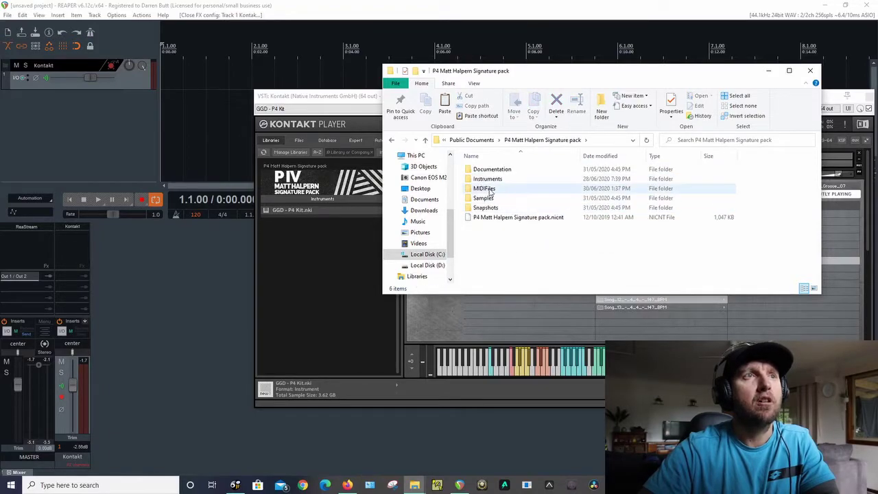
double_click(490, 190)
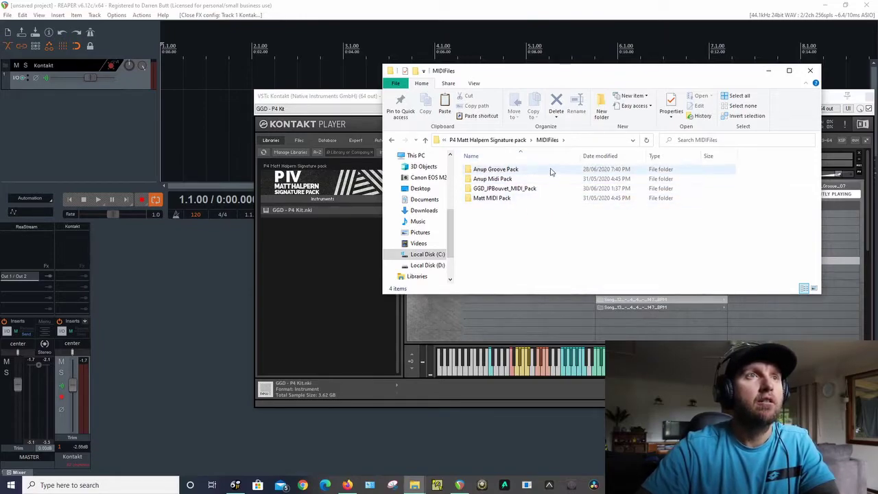
drag(692, 73, 412, 188)
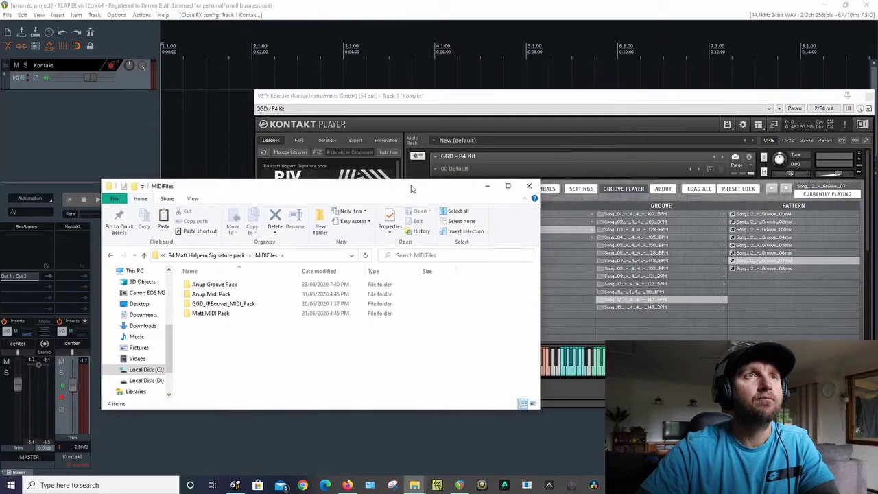
Step: Close the MIDIFiles window, collapse Kontakt's library browser, and play the Song_12 Groove_07 pattern
click(528, 187)
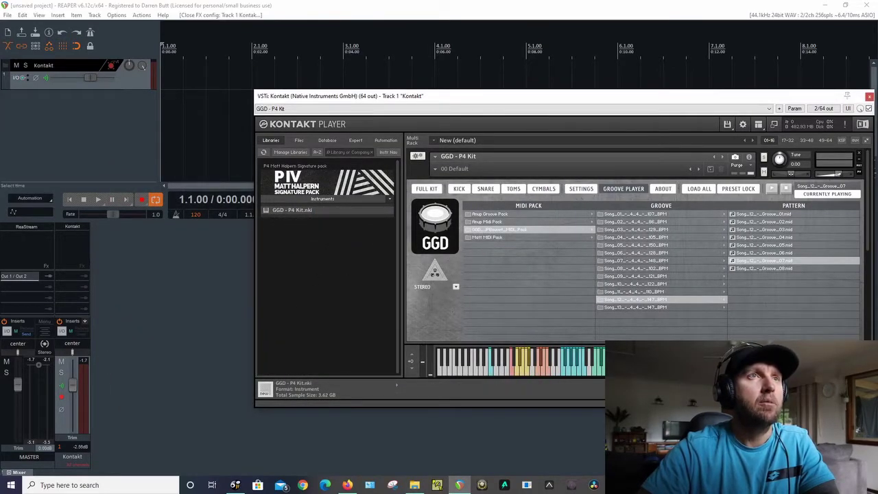
drag(619, 100, 514, 128)
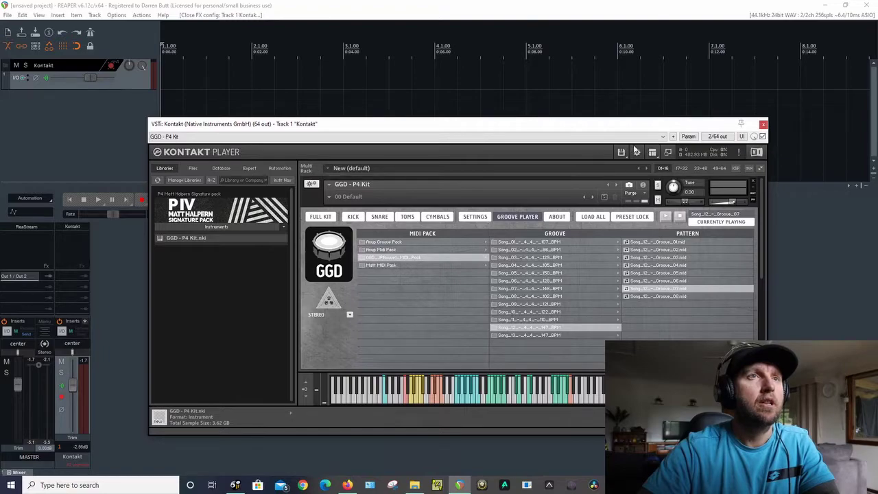
click(667, 152)
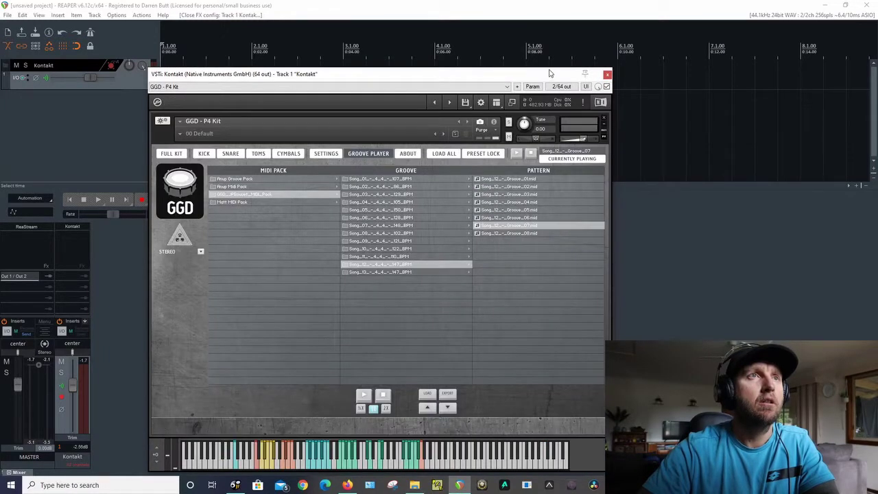
drag(549, 72, 665, 144)
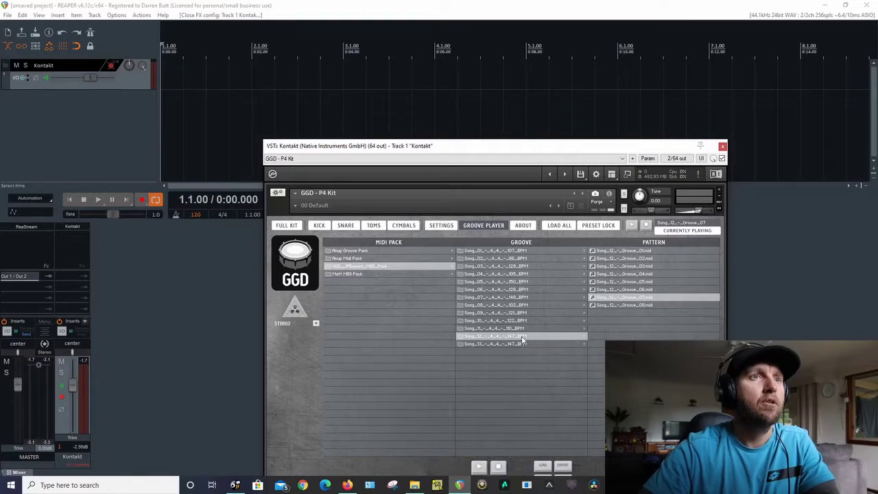
click(630, 299)
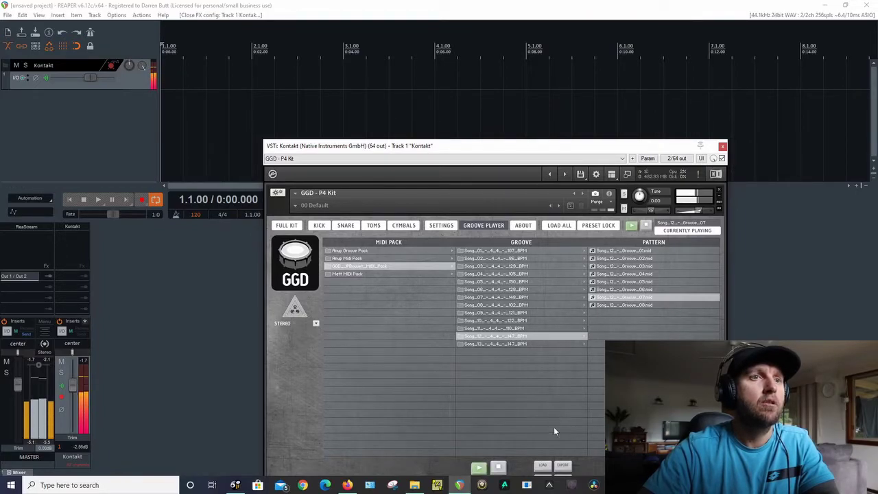
drag(595, 145, 491, 111)
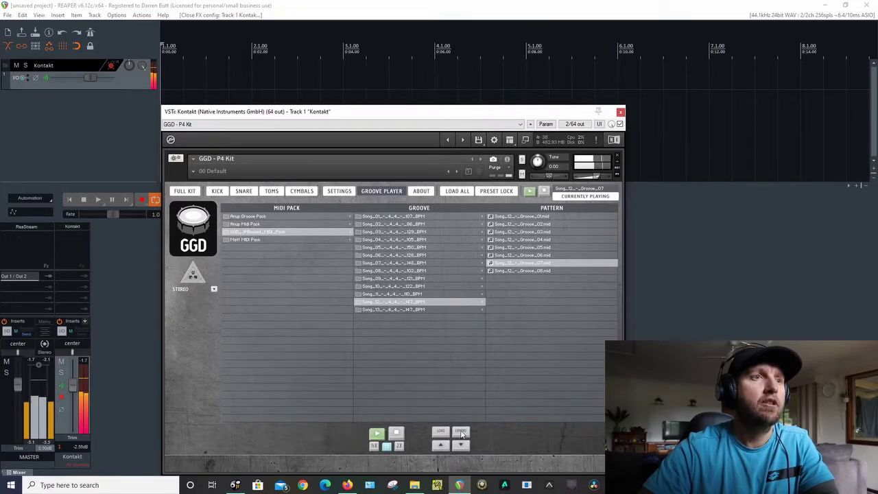
Step: Drop Groove_07 onto the Kontakt track as a MIDI item and play it from the start
drag(290, 129, 165, 71)
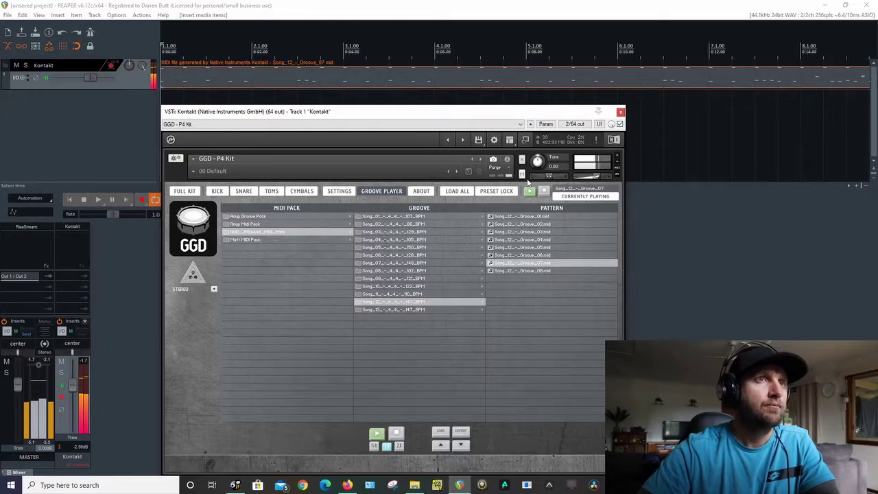
click(542, 191)
click(100, 199)
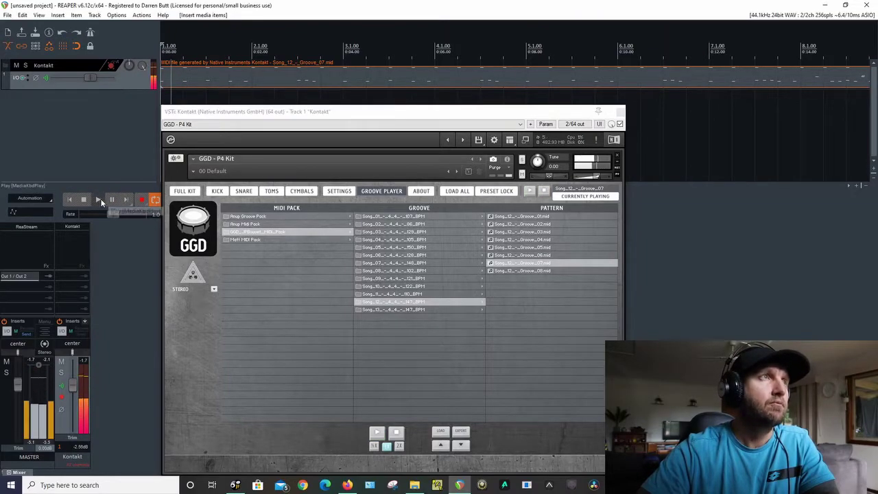
drag(414, 114, 485, 195)
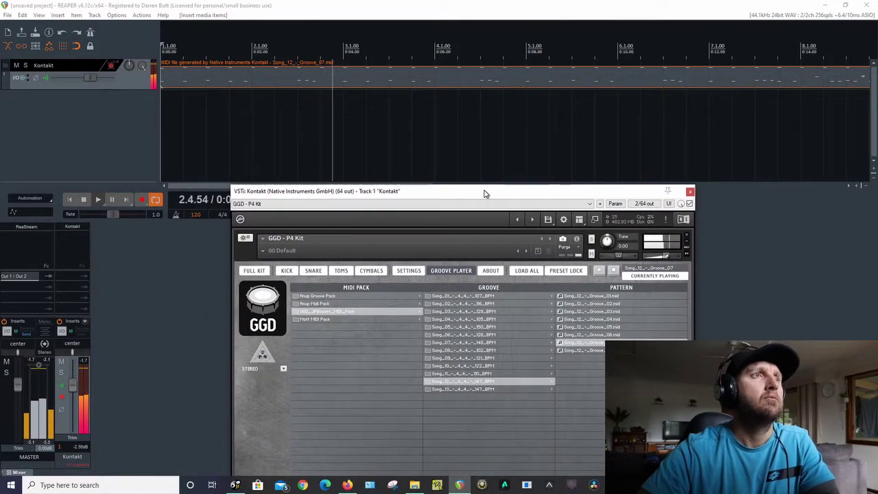
click(82, 200)
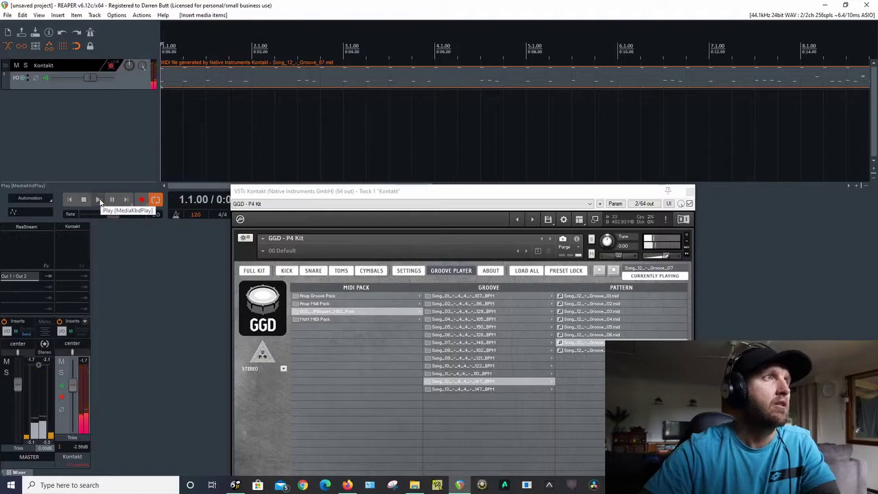
click(98, 199)
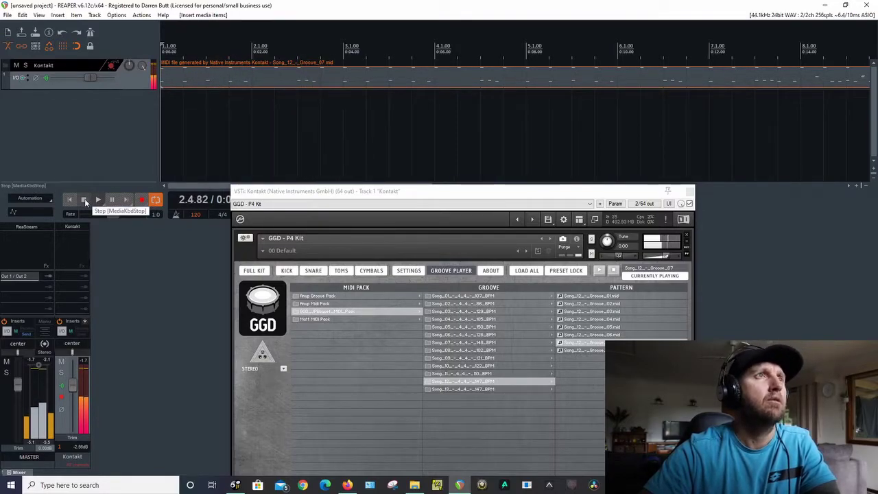
Step: Split the groove item at bar 3 beat 4 and remove the right-hand part
click(84, 199)
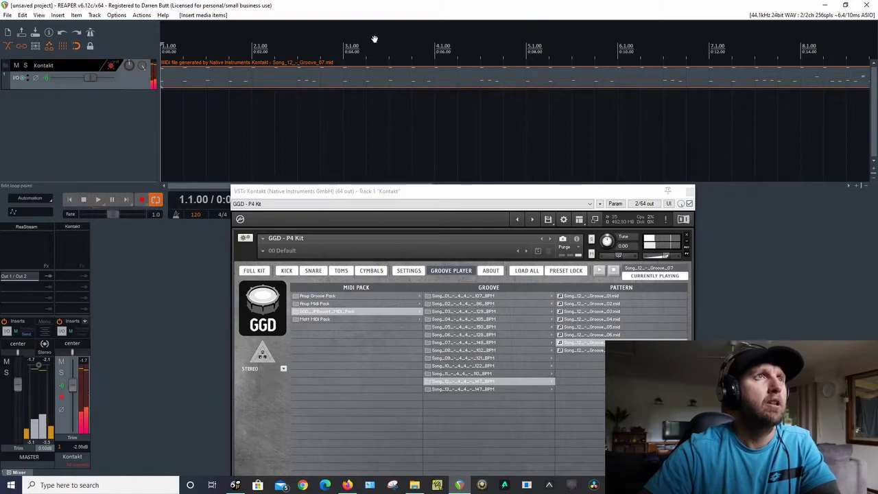
click(412, 72)
right_click(414, 78)
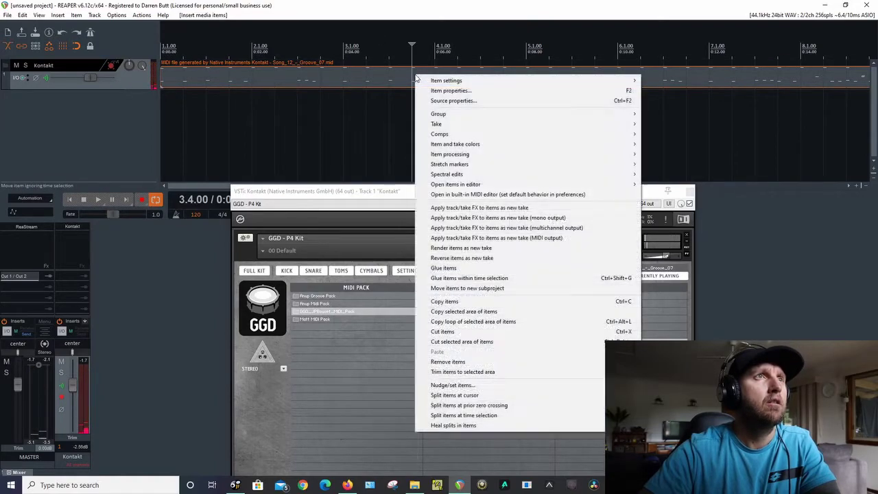
click(460, 396)
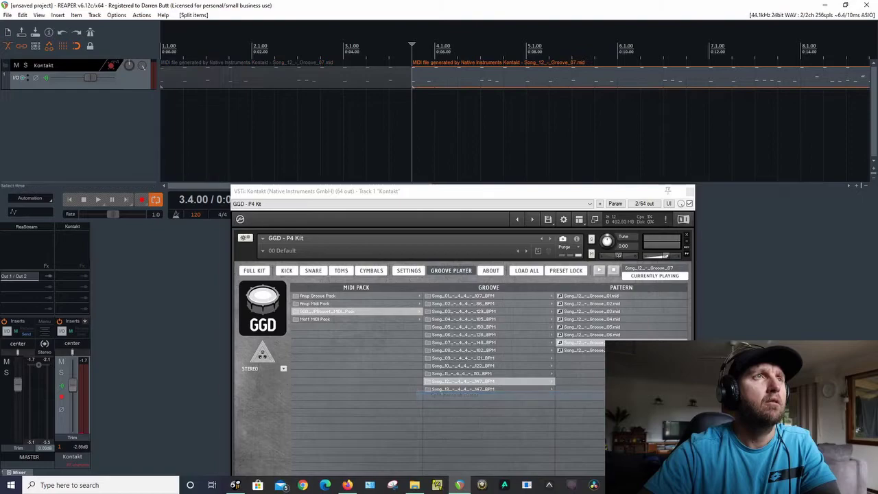
right_click(447, 77)
click(485, 333)
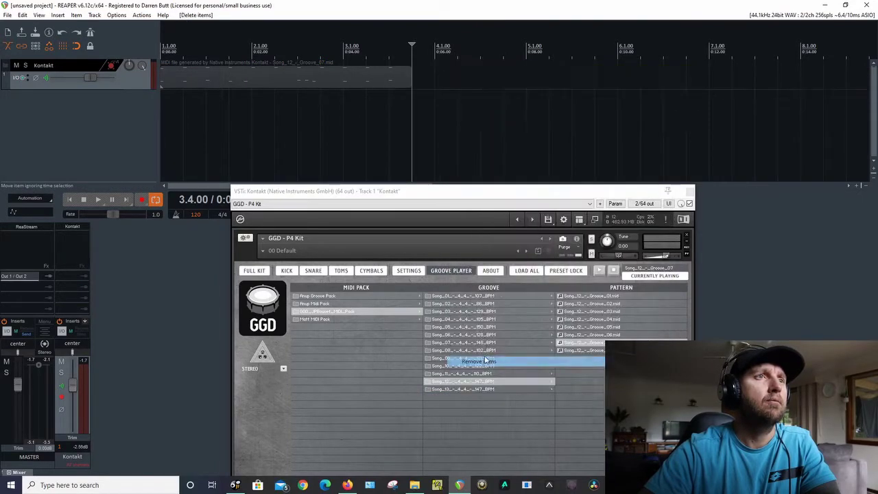
Step: Copy the trimmed groove, paste it right after the original, and play both items
right_click(359, 69)
key(Escape)
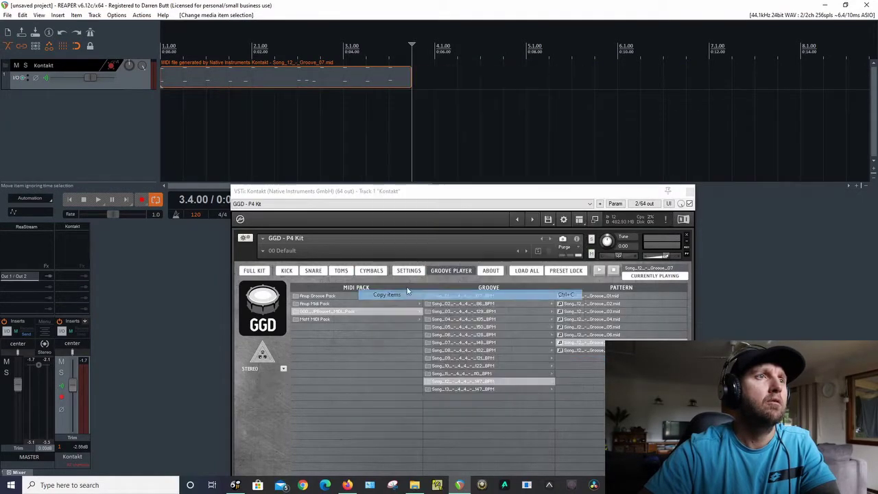
click(288, 124)
right_click(419, 72)
click(449, 263)
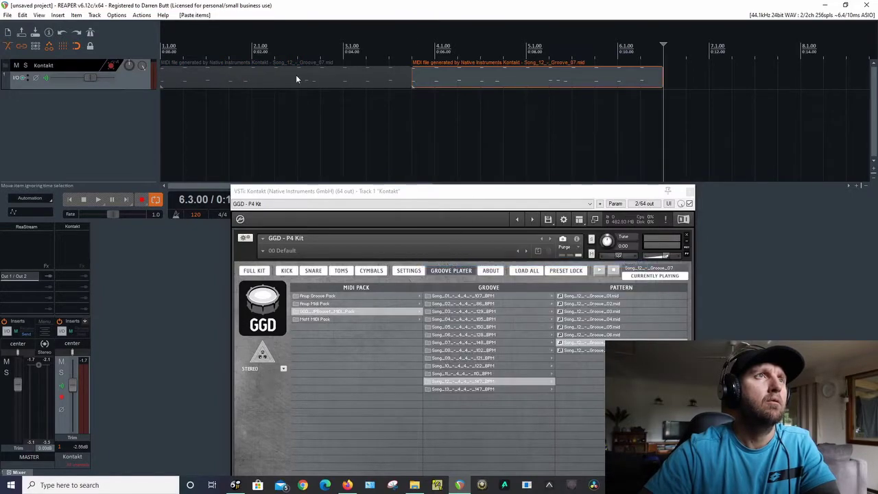
click(98, 200)
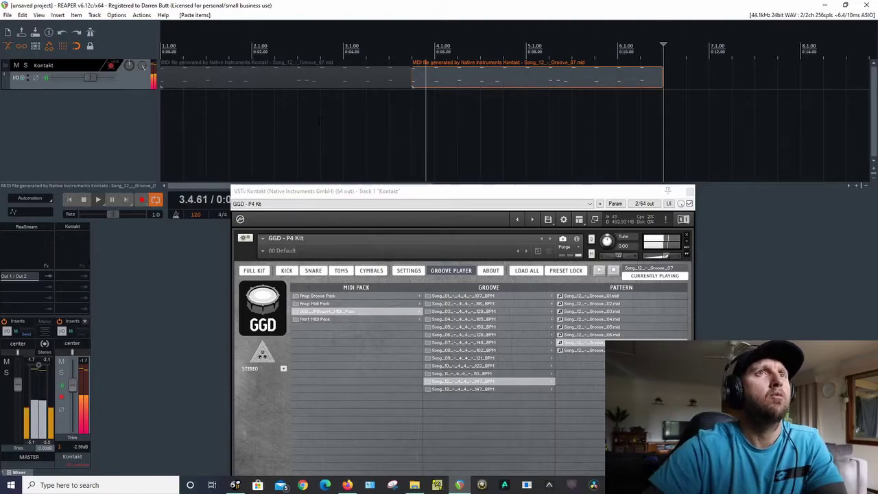
Step: Trim the pasted copy to end near bar 6, stop playback, and raise the Kontakt window
drag(661, 78, 640, 77)
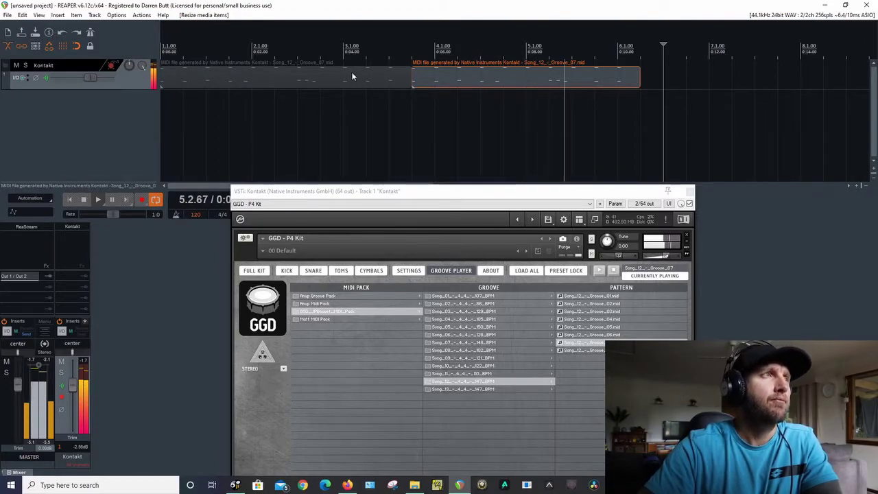
click(86, 201)
drag(515, 191, 497, 114)
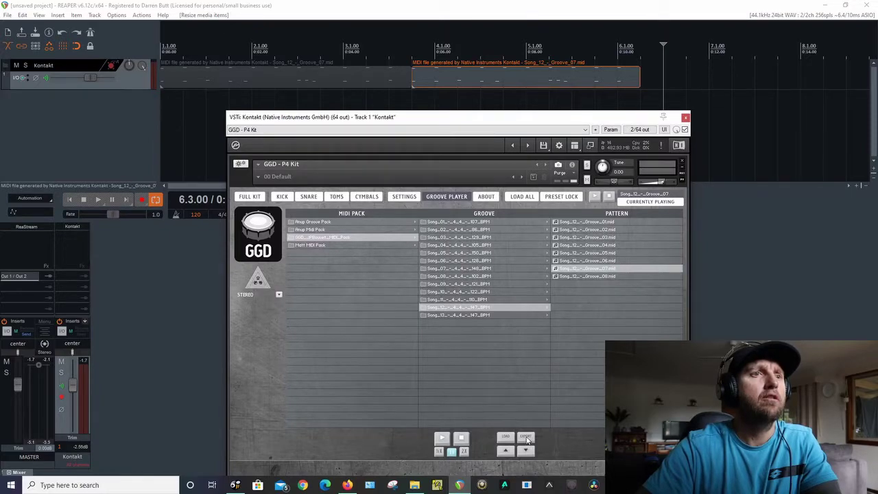
Step: Export Song_12 Groove_07 from the groove player onto the track after the copy and audition it
drag(528, 441, 556, 396)
drag(654, 165, 641, 78)
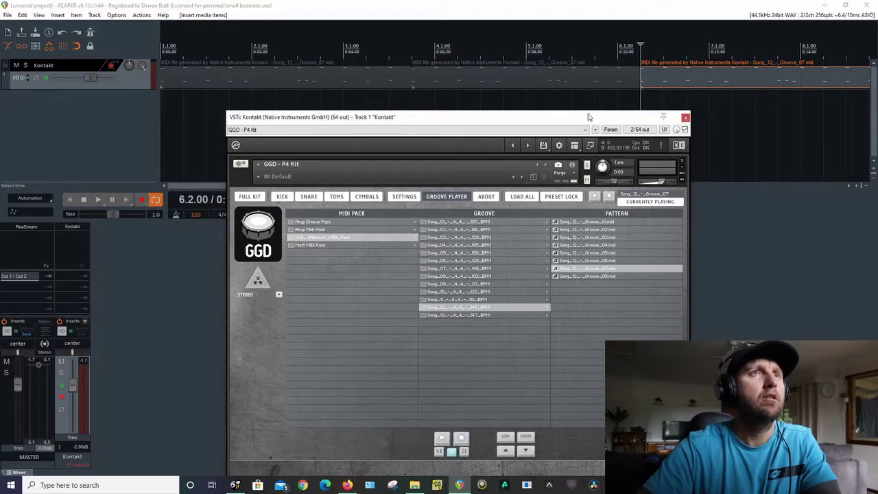
drag(591, 112, 662, 186)
click(99, 200)
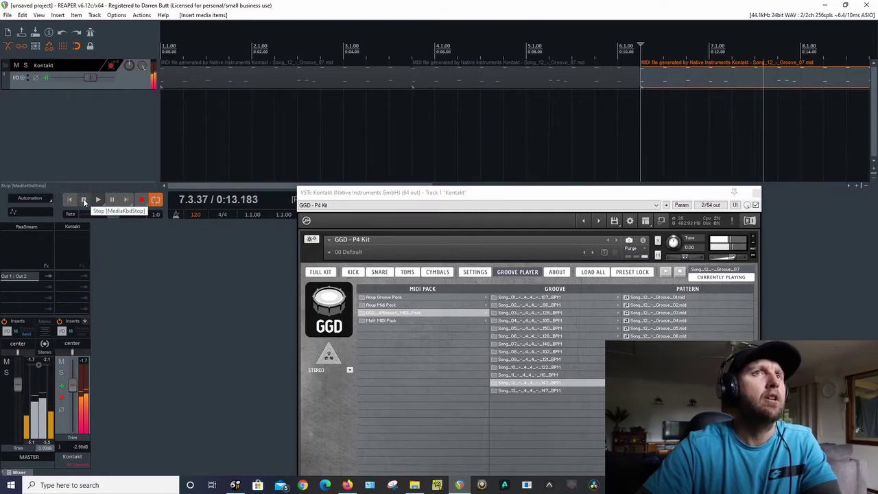
click(83, 198)
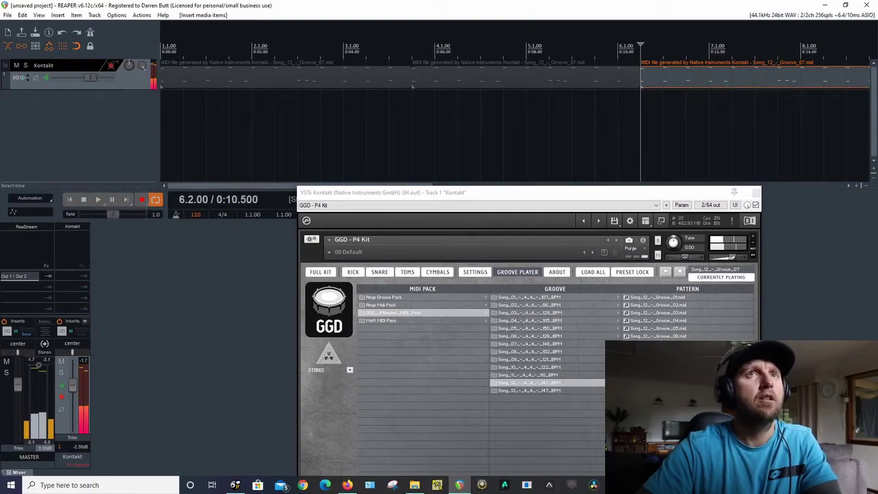
Step: Split the new groove item at bar 7 beat 4 and delete its tail
click(786, 73)
right_click(786, 72)
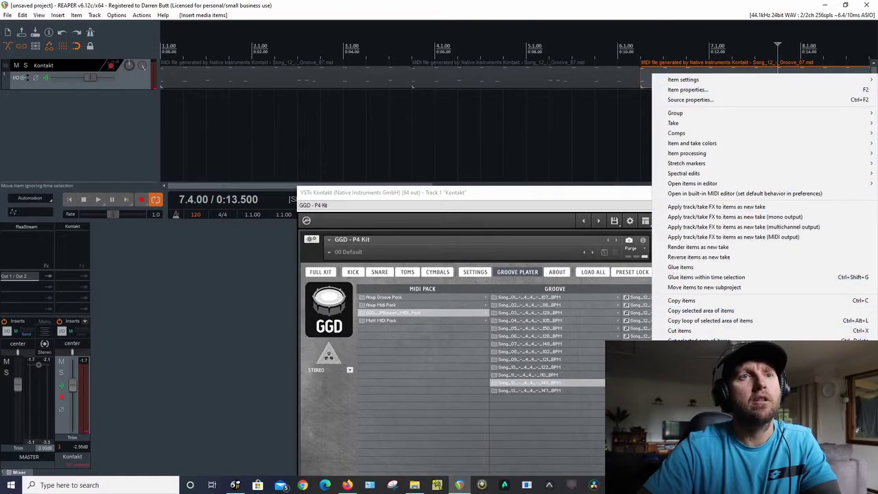
key(Escape)
key(s)
right_click(812, 73)
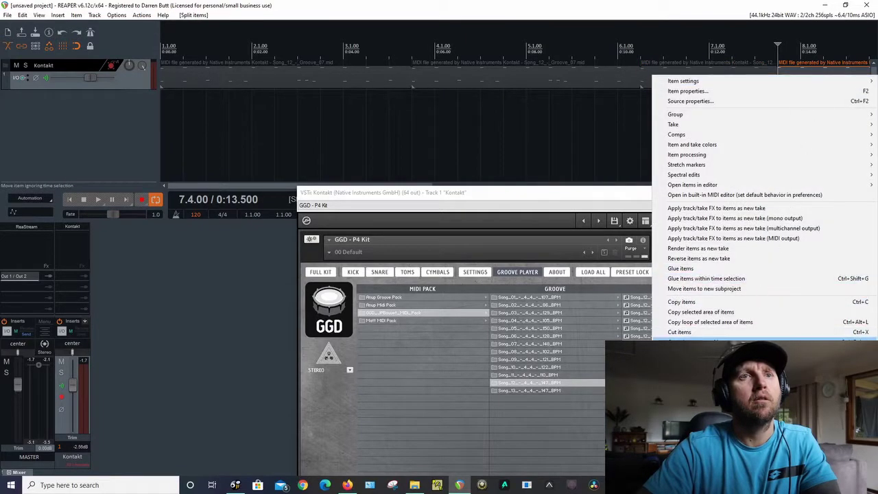
click(721, 351)
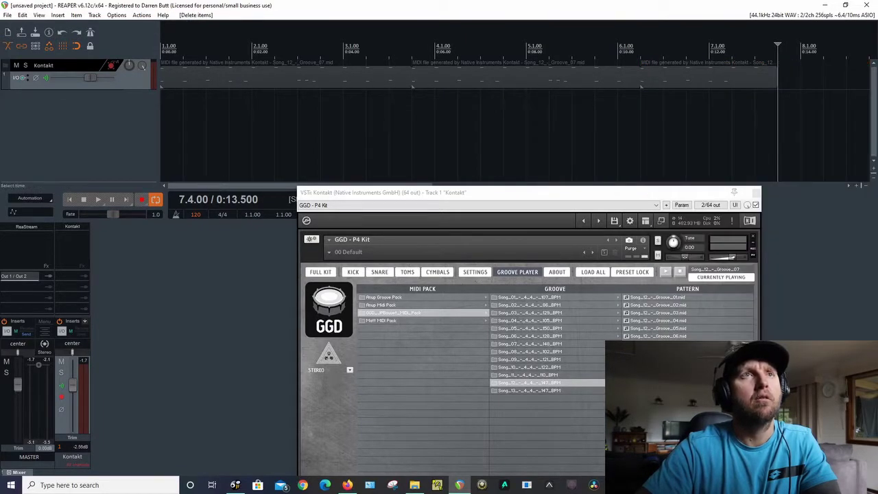
Step: Play and stop the three-item groove arrangement, then move the Kontakt window up and left
click(96, 200)
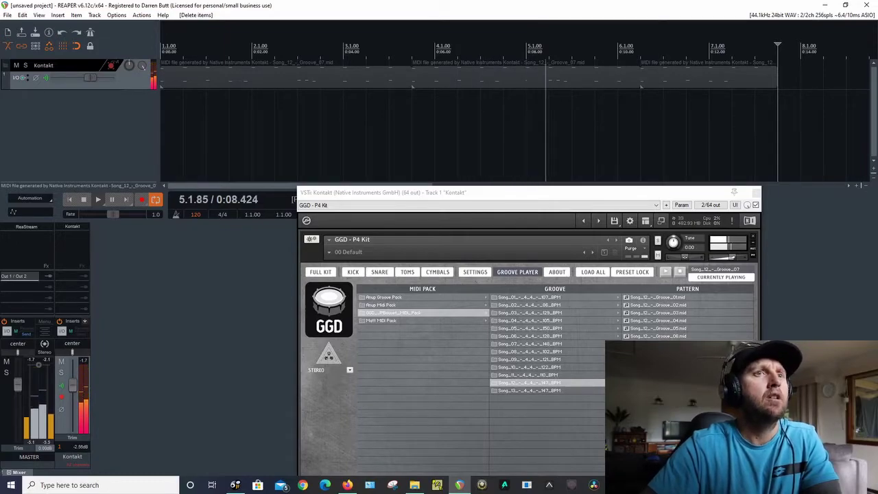
click(83, 199)
drag(549, 197, 425, 103)
Step: Audition Song_01 Groove_01 and Groove_13, Song_02 Groove_13, then Song_03 Groove_12
click(423, 210)
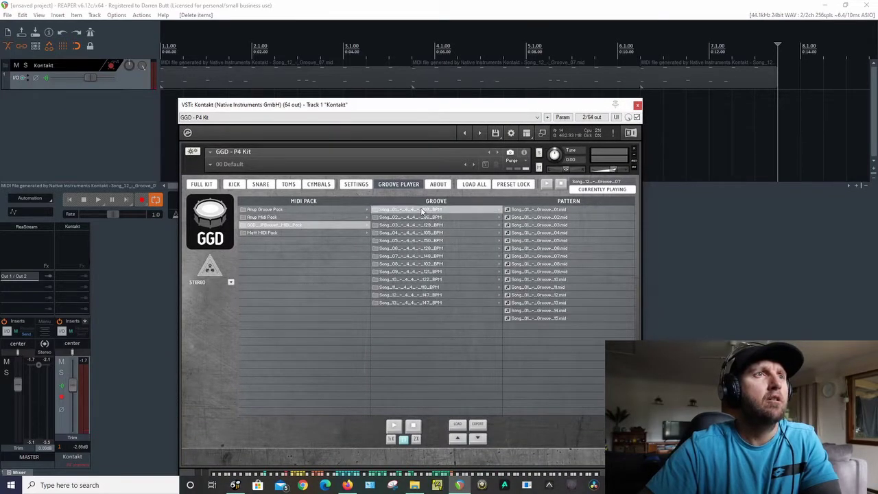
click(542, 212)
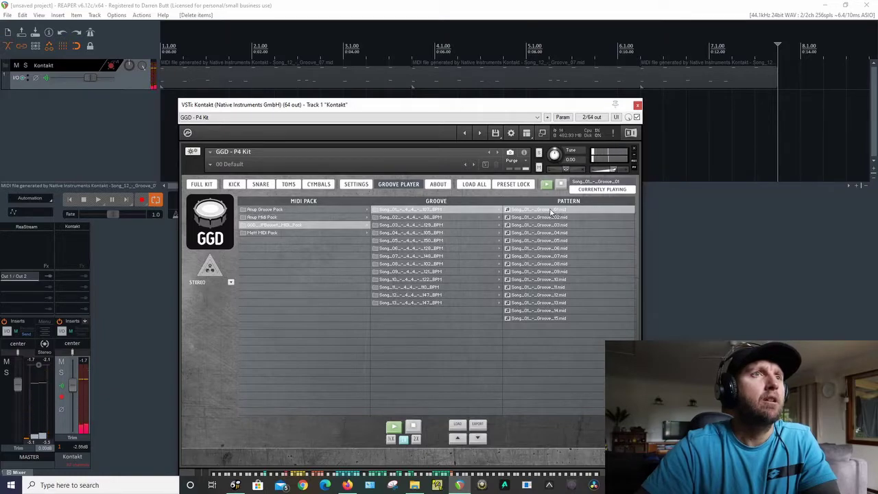
click(546, 304)
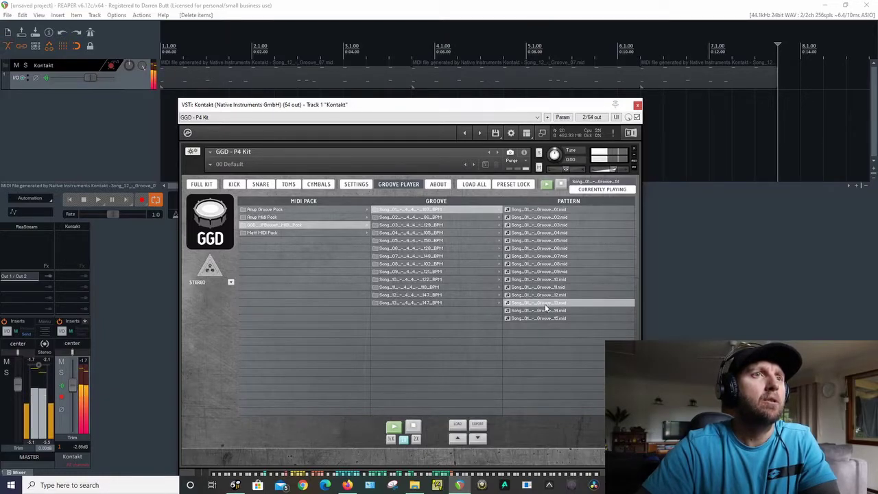
click(405, 218)
click(542, 303)
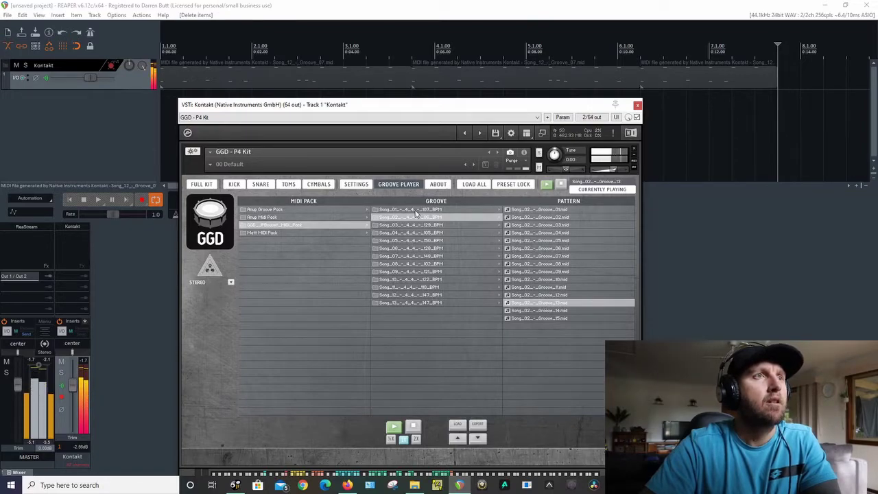
click(402, 226)
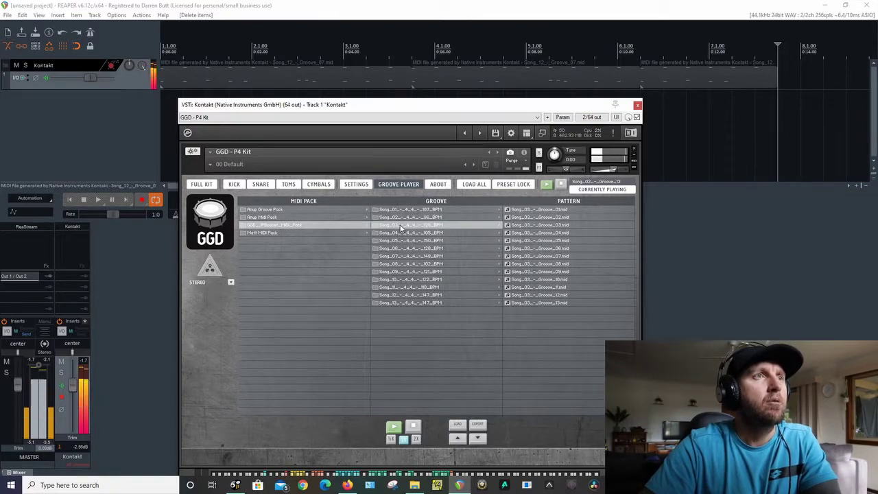
click(549, 295)
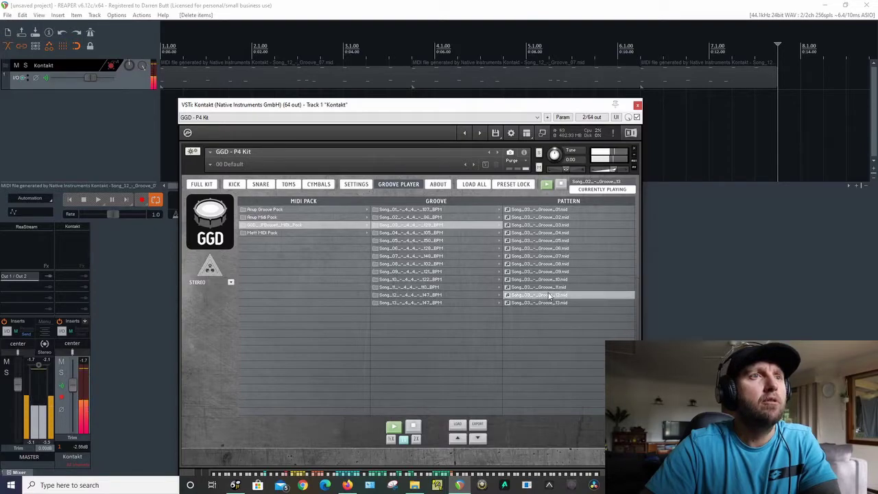
Step: Audition Song_04 Groove_12 and Groove_07, then Song_05 Groove_12 and Groove_08
click(408, 233)
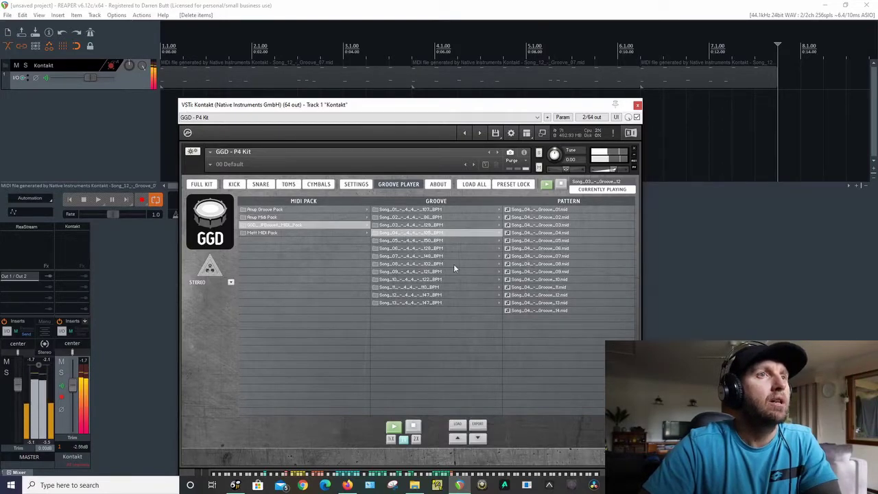
click(544, 296)
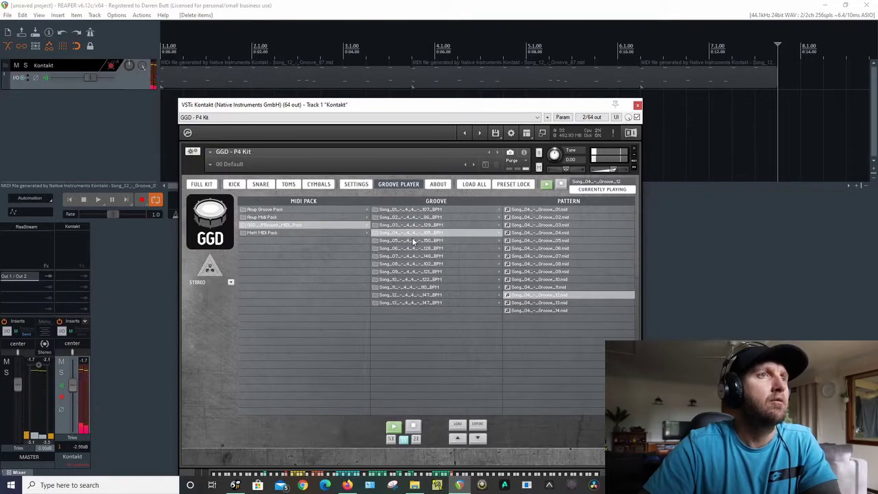
click(553, 257)
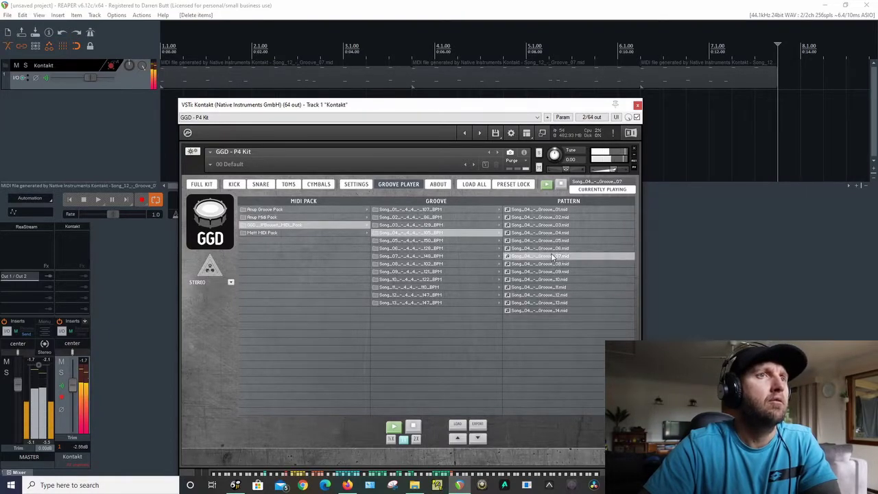
click(423, 241)
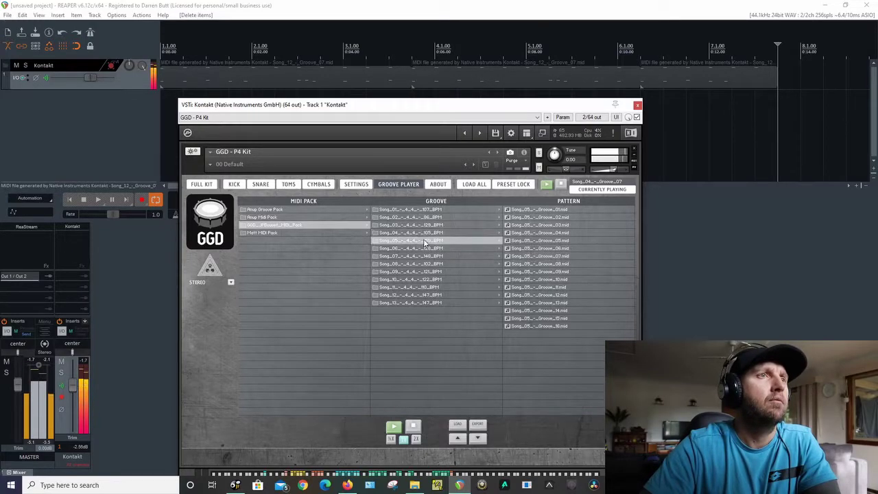
click(545, 295)
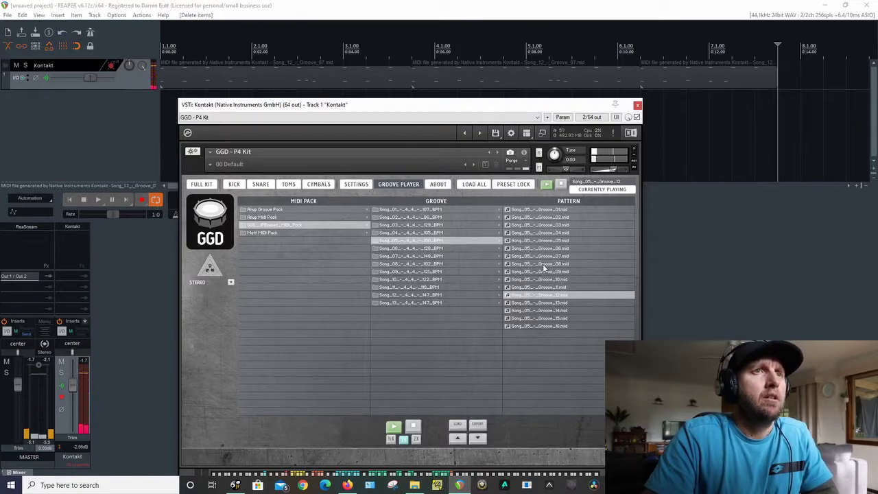
click(543, 264)
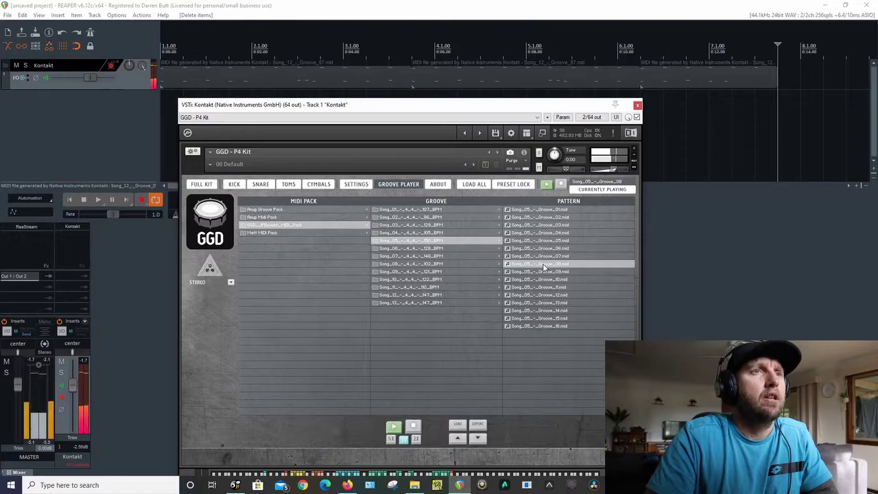
Step: Open Song_06 and preview its Groove_09 and Groove_12 patterns
click(412, 249)
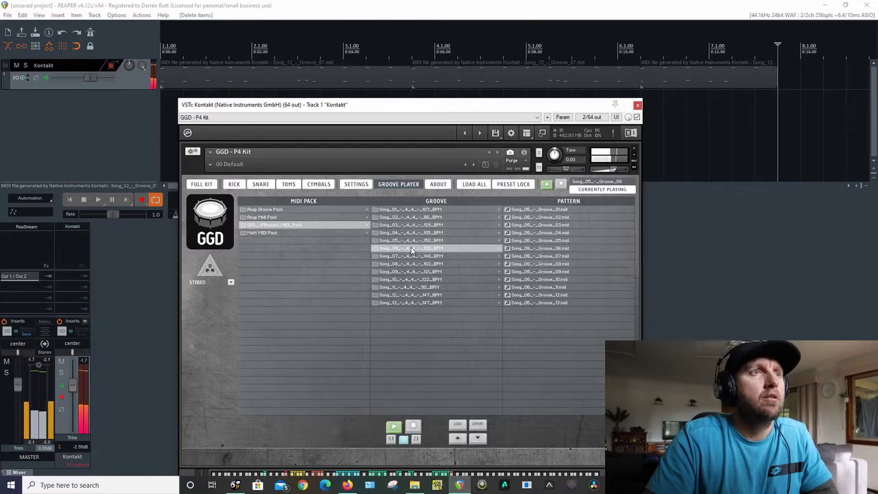
click(558, 273)
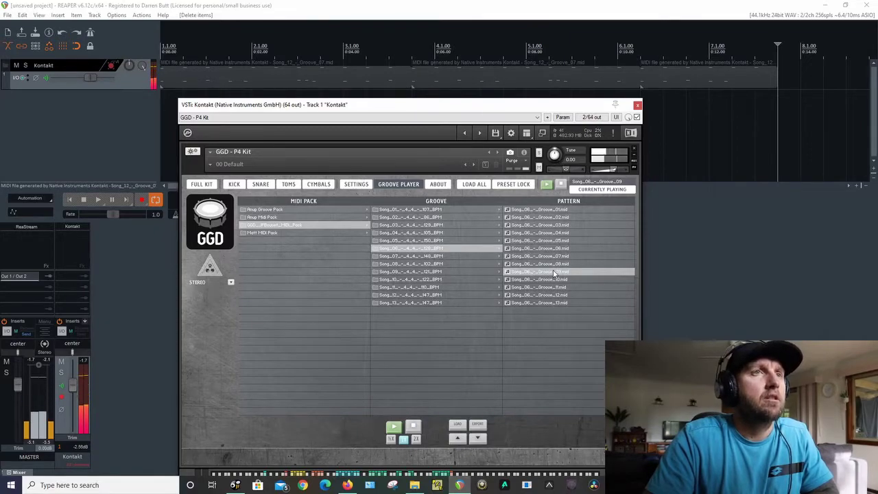
click(553, 295)
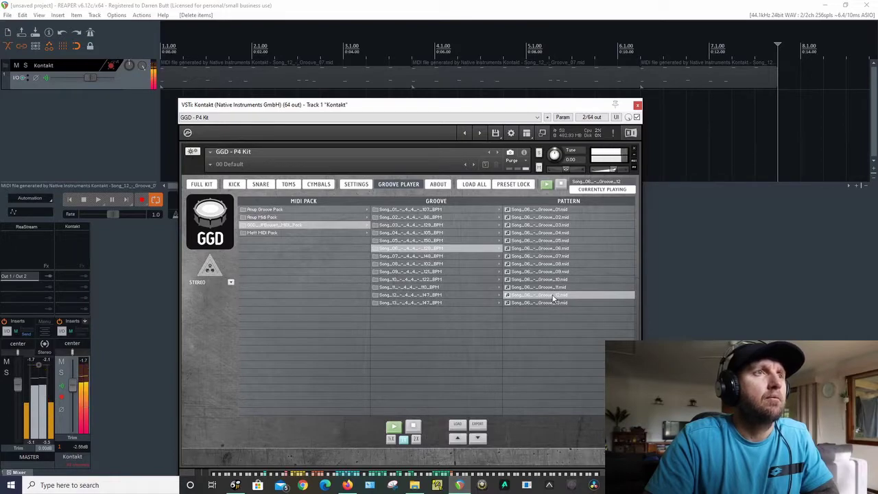
Step: Audition Song_07 Groove_12 and Groove_14, Song_08 Groove_11, then Song_09 Groove_11
click(419, 258)
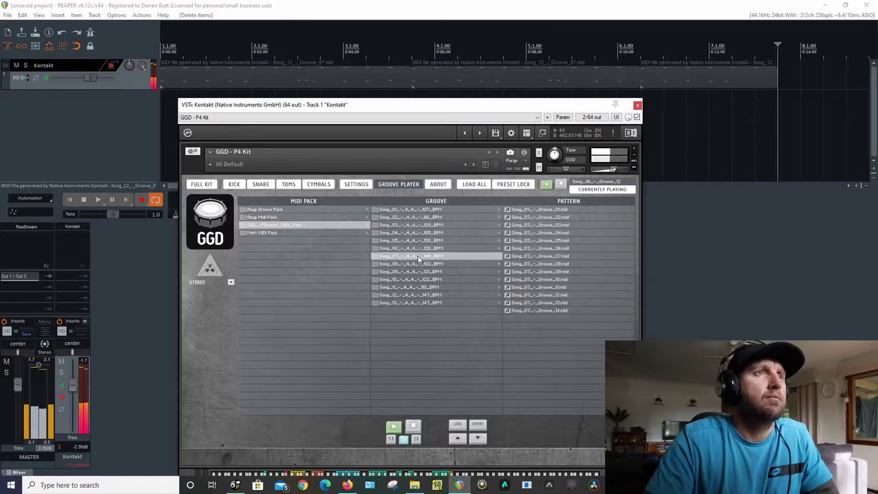
click(549, 296)
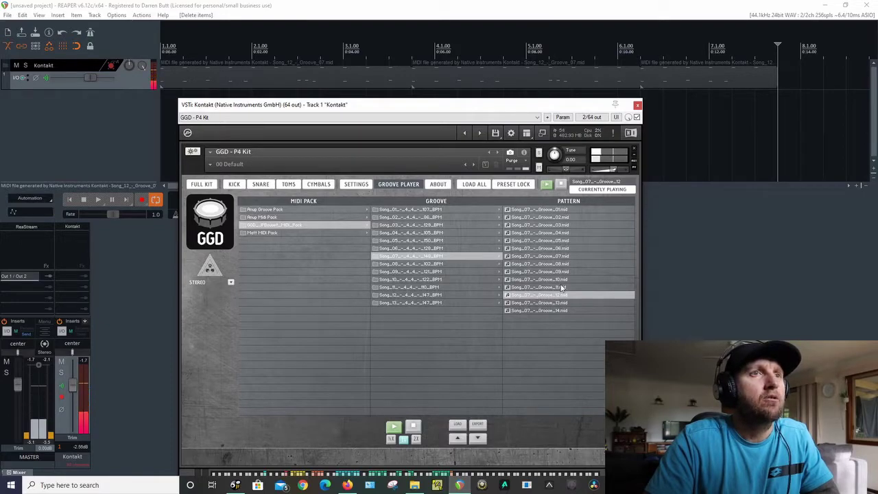
click(545, 312)
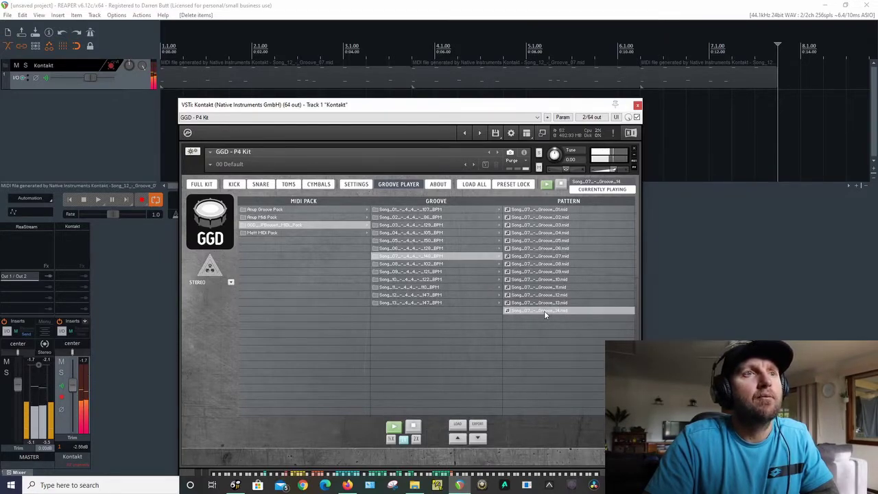
click(402, 268)
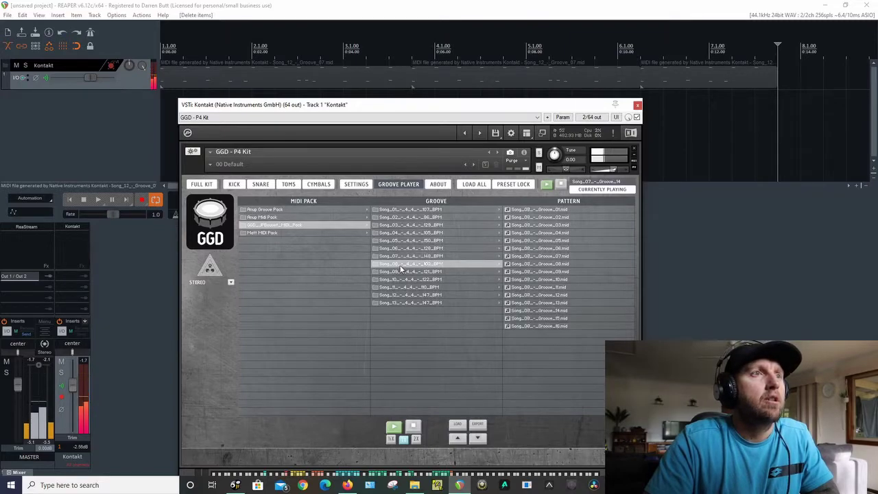
click(541, 287)
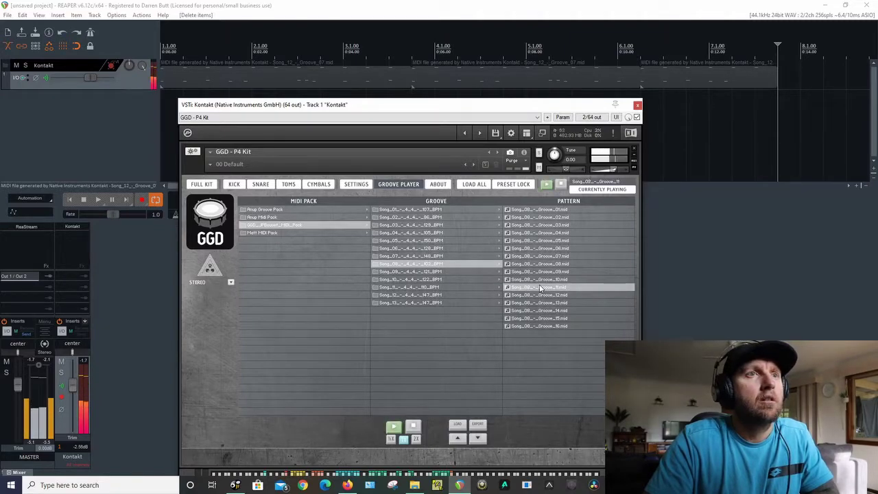
click(413, 273)
click(553, 287)
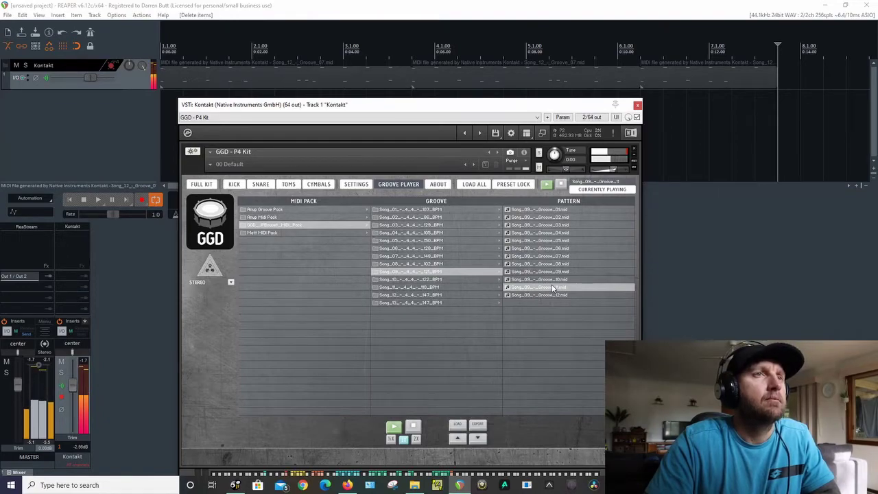
Step: Audition Song_10 Groove_05, Song_11 Groove_08 and Song_12 Groove_07 in the groove player
click(414, 279)
click(551, 243)
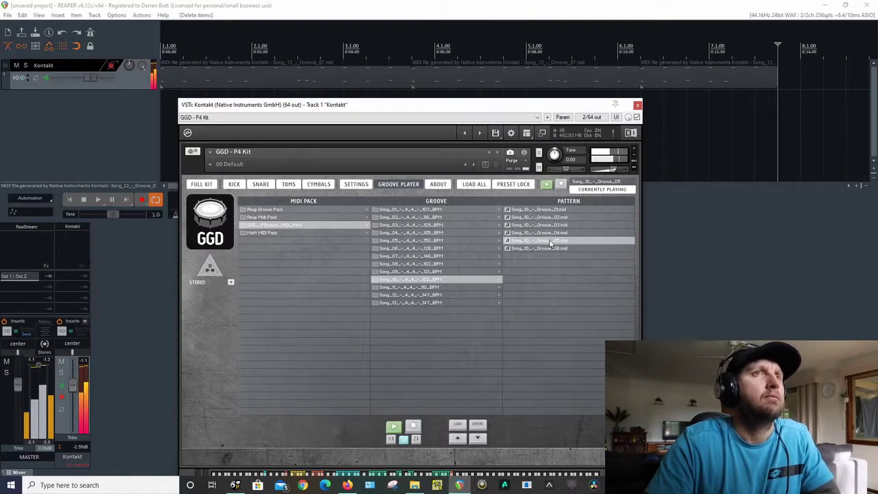
click(411, 289)
click(545, 263)
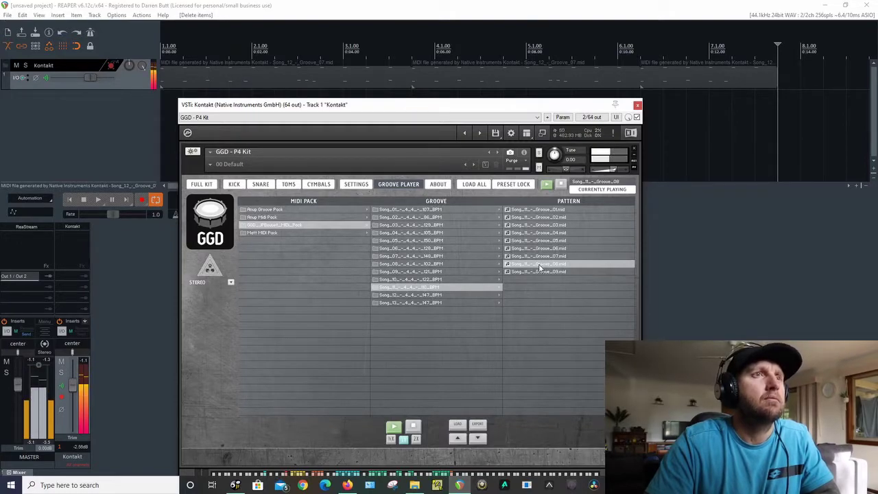
click(425, 295)
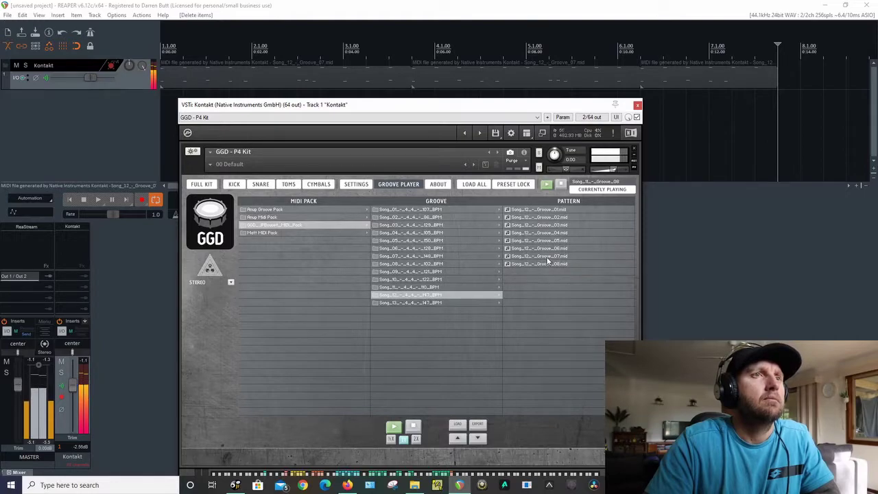
click(547, 256)
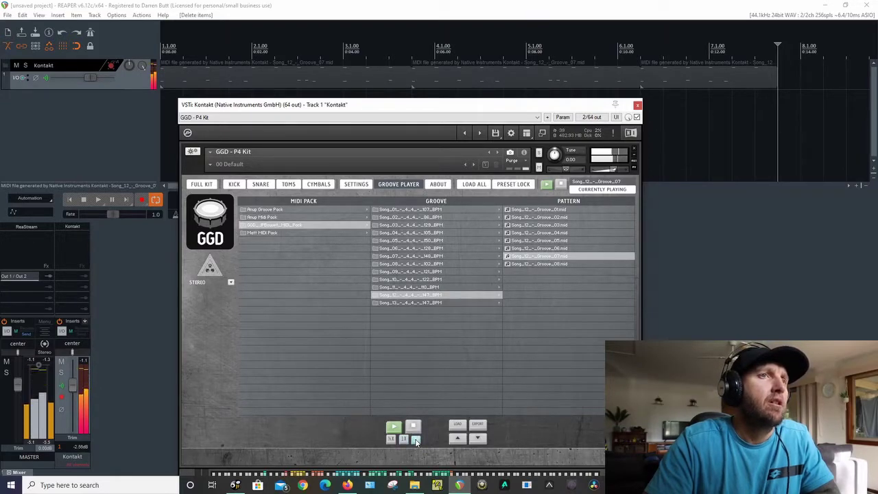
Step: Try Song_12 Groove_07 at half and double time, then return it to normal speed
click(416, 441)
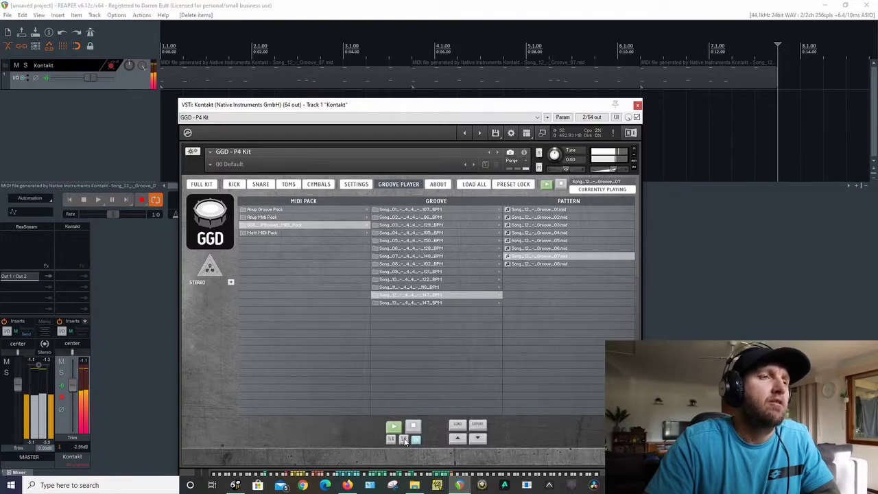
click(404, 439)
click(392, 440)
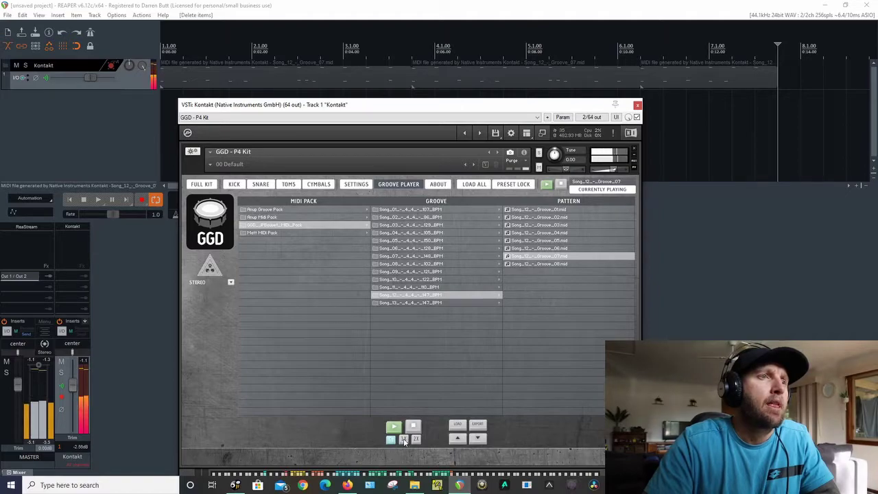
click(404, 440)
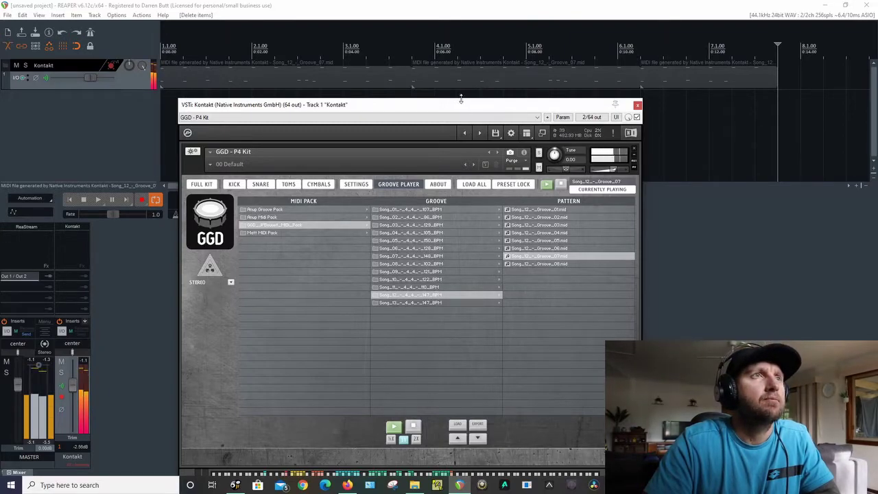
Step: Remove the three MIDI groove items from the Kontakt track and start Song_13 Groove_06 playing
drag(468, 108, 610, 143)
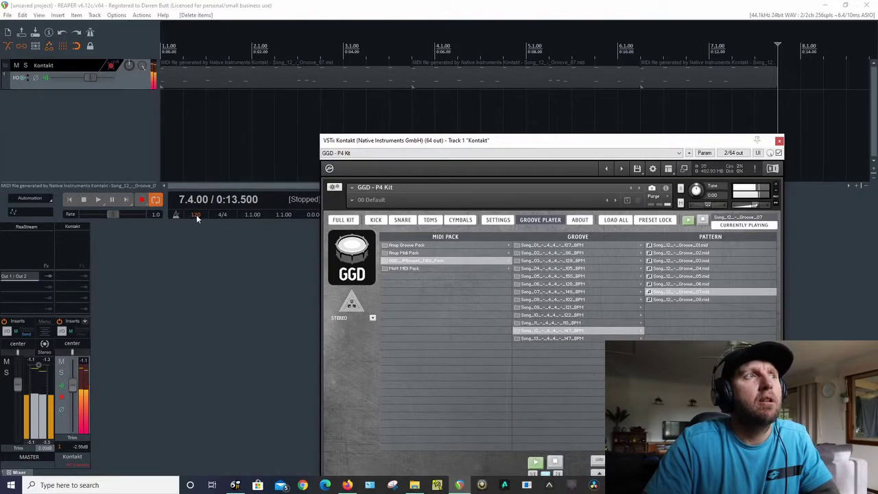
click(565, 338)
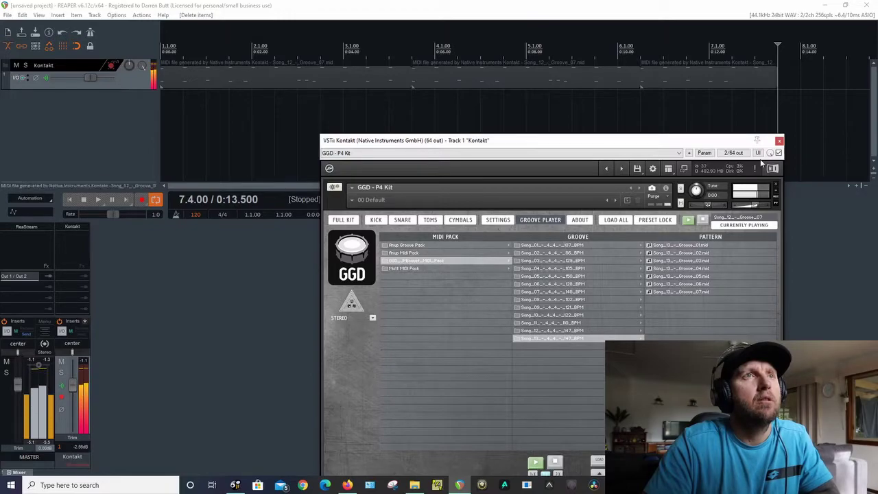
right_click(704, 72)
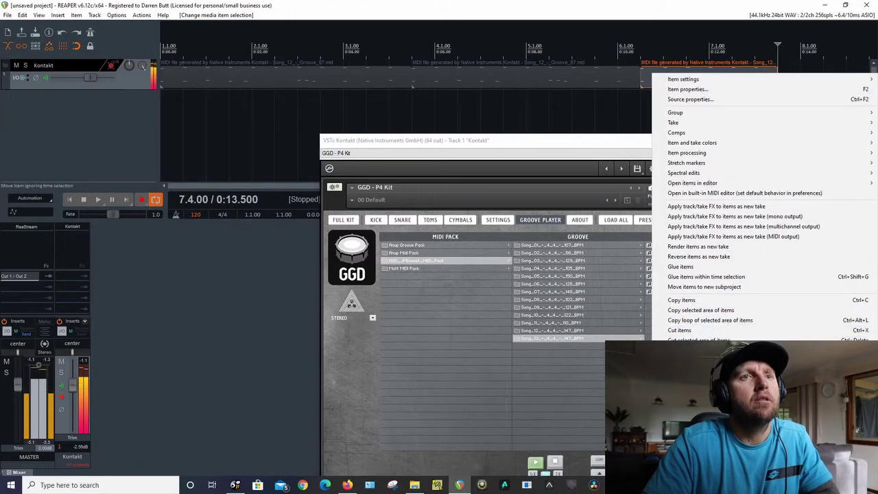
ctrl+click(587, 76)
right_click(586, 75)
click(595, 361)
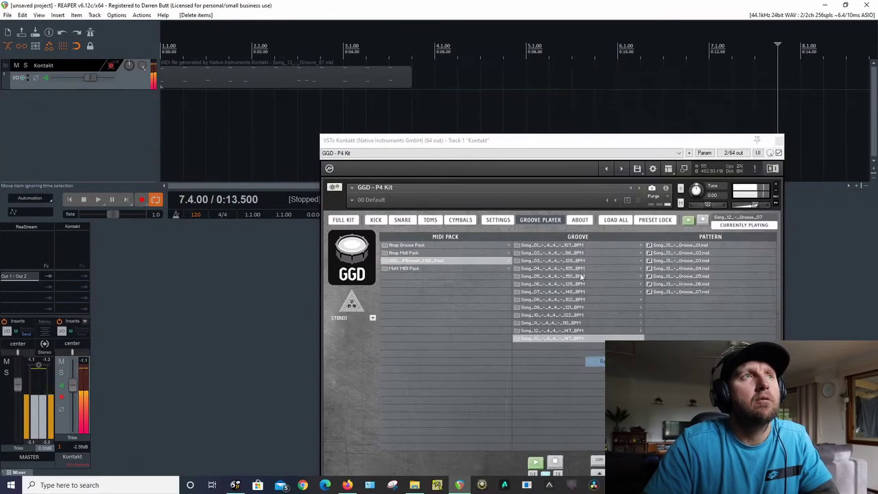
right_click(390, 81)
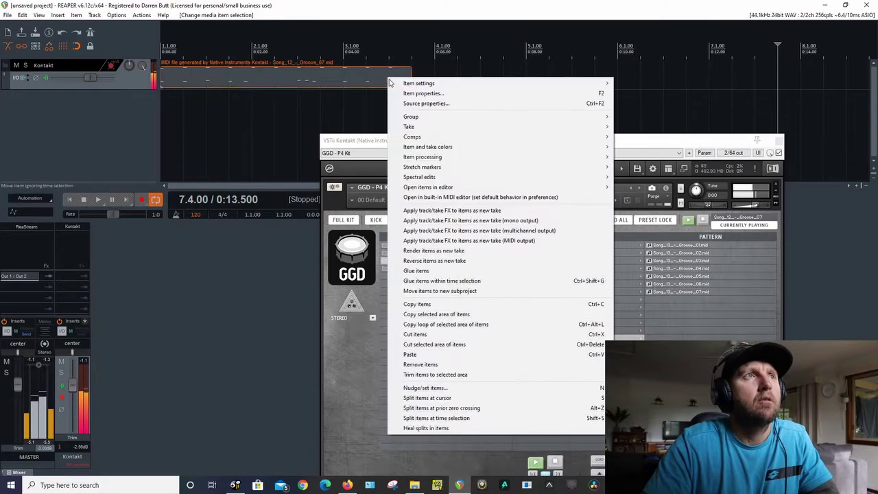
click(422, 364)
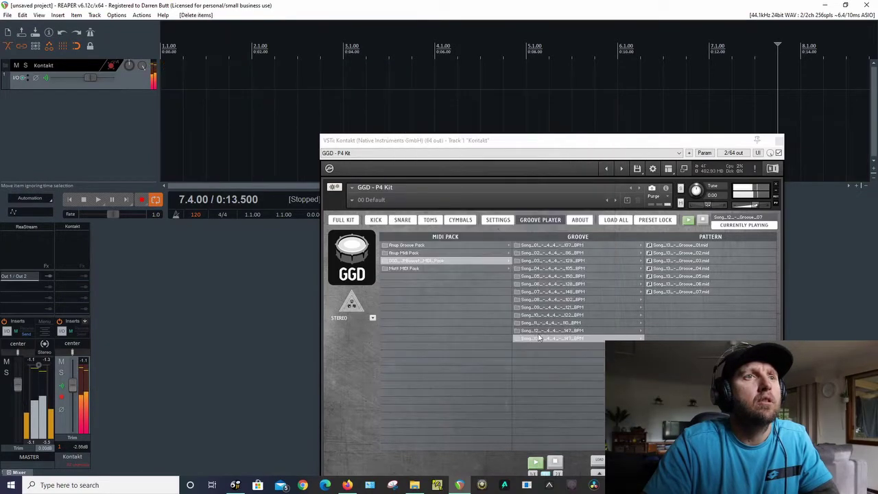
click(687, 285)
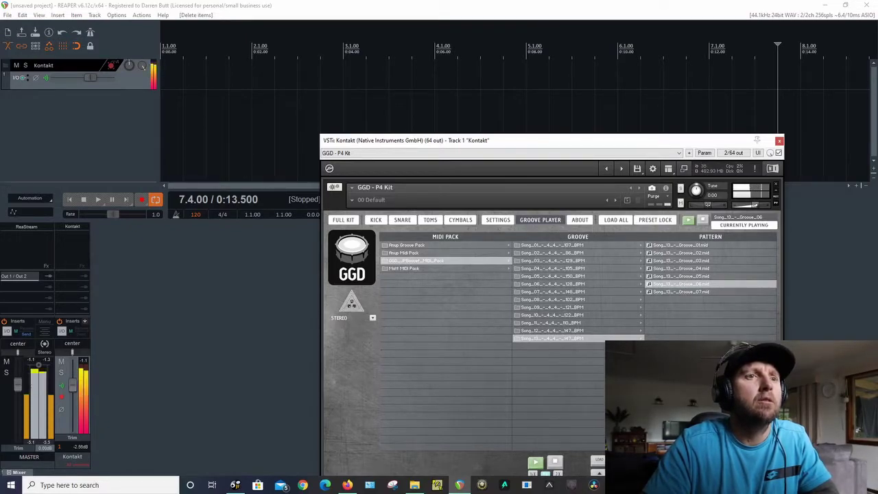
Step: Place Song_13 Groove_06 MIDI at bar 1 of the Kontakt track and play it from the start
drag(535, 462, 163, 72)
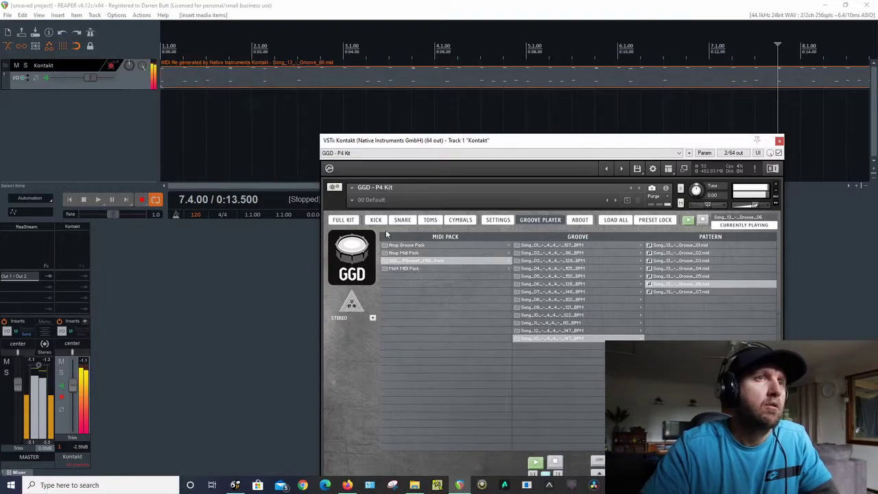
click(702, 219)
click(98, 198)
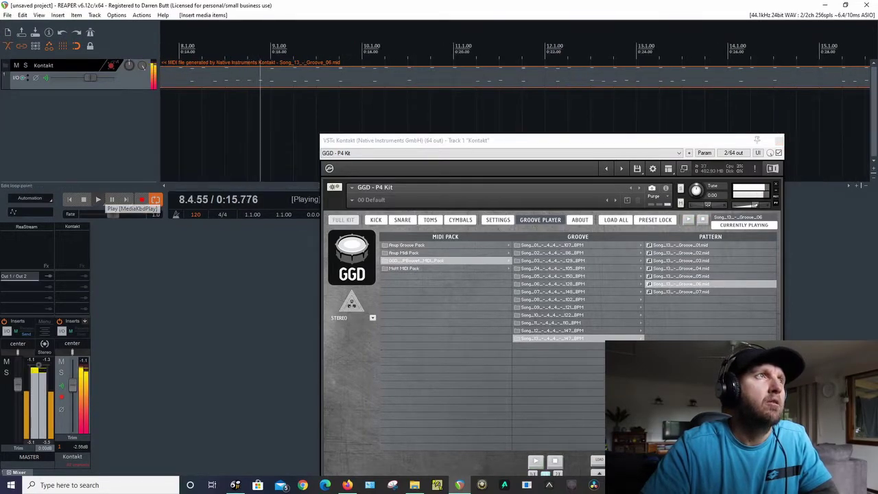
click(99, 198)
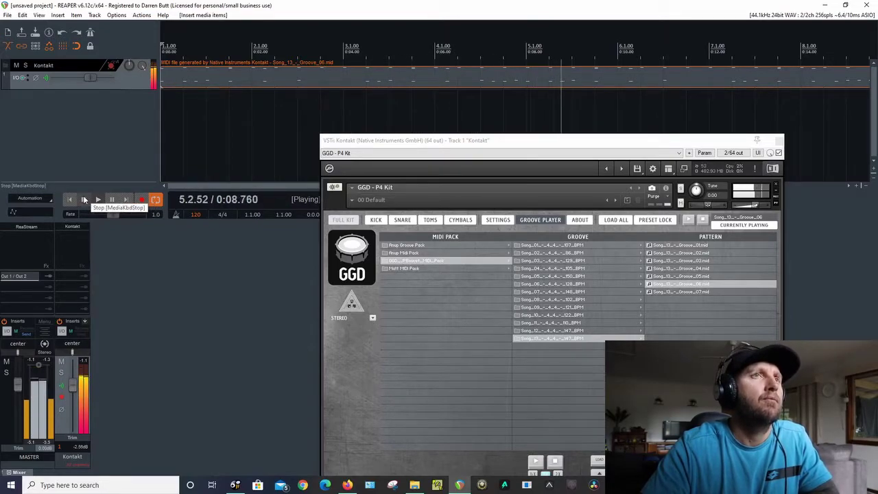
click(83, 197)
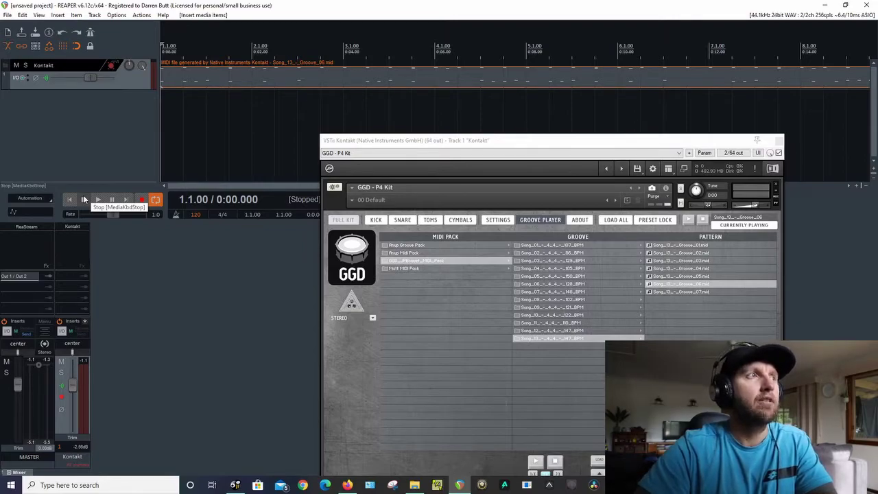
click(84, 201)
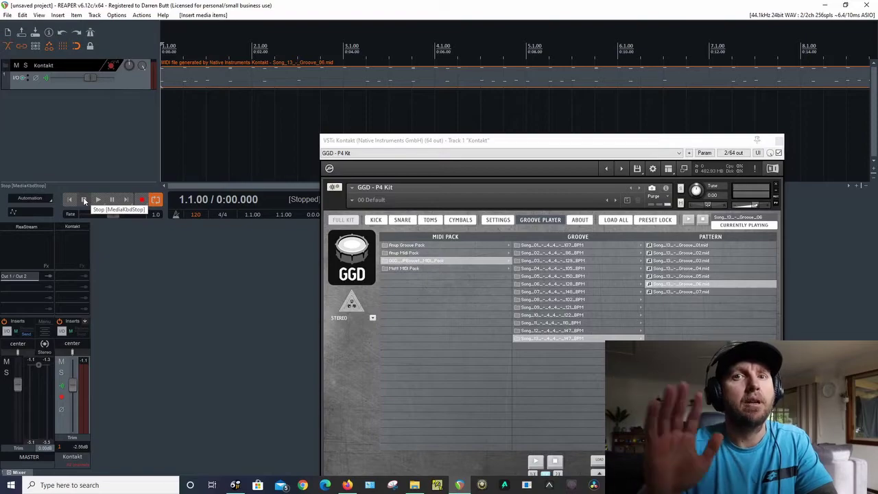